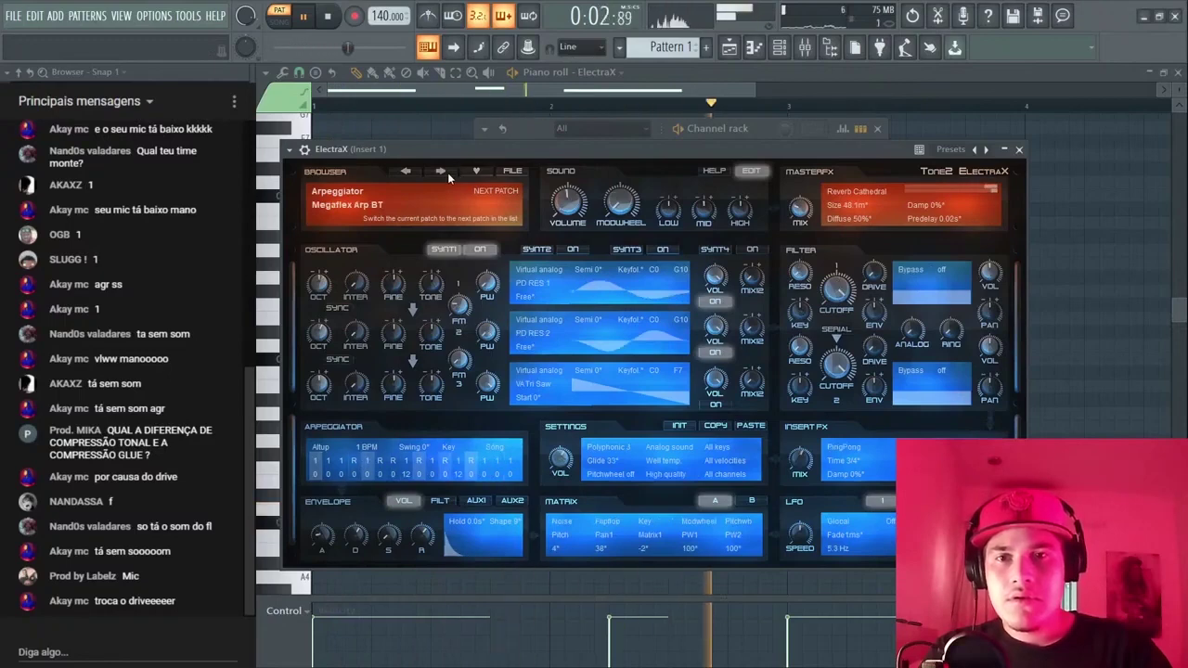
# - Replace the A5 note at the end of bar 4 in the ElectraX melody with a B5 note
pyautogui.click(512, 94)
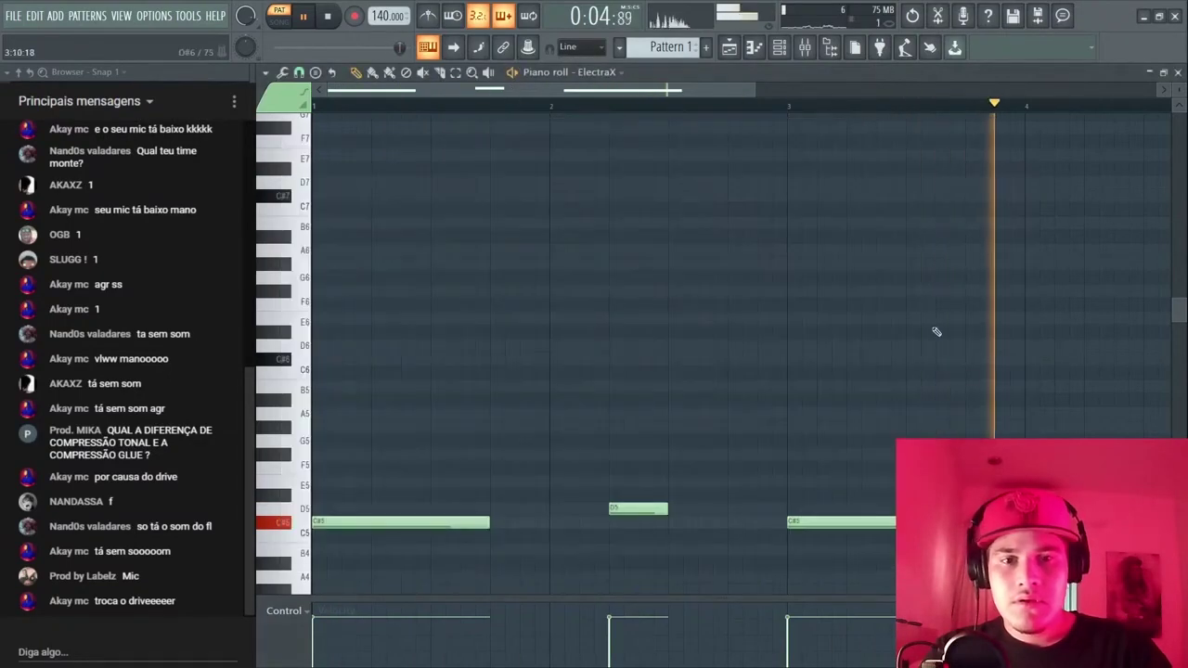
pyautogui.press('space')
pyautogui.scroll(-2, 504, 491)
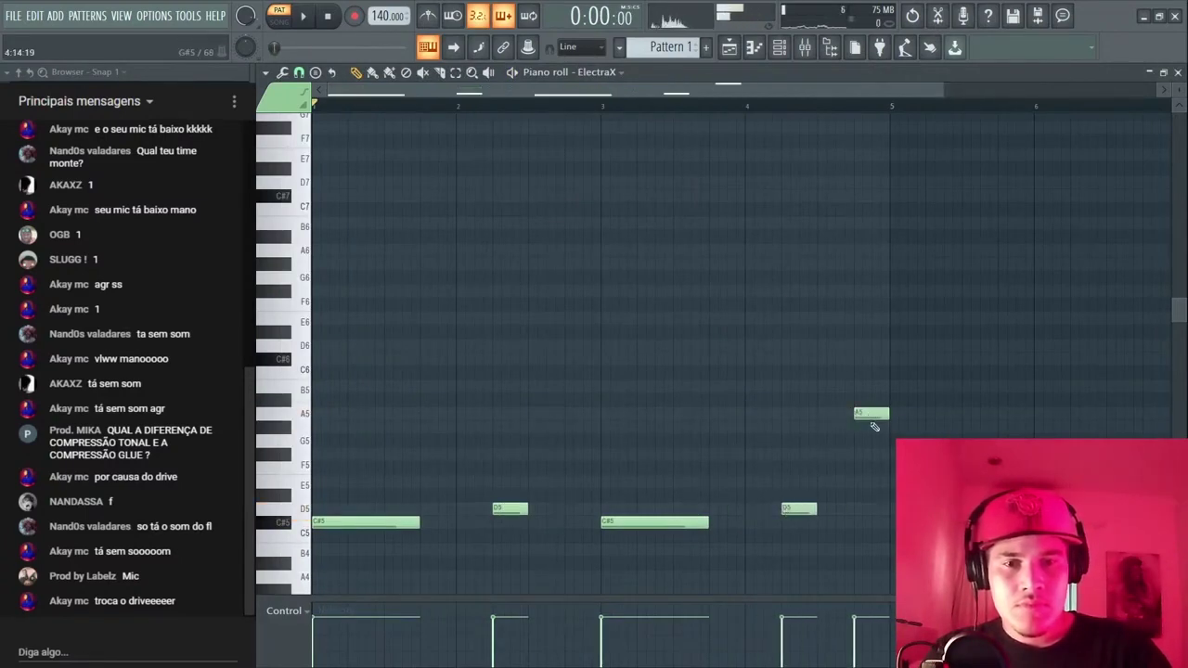
pyautogui.rightClick(875, 386)
pyautogui.press('space')
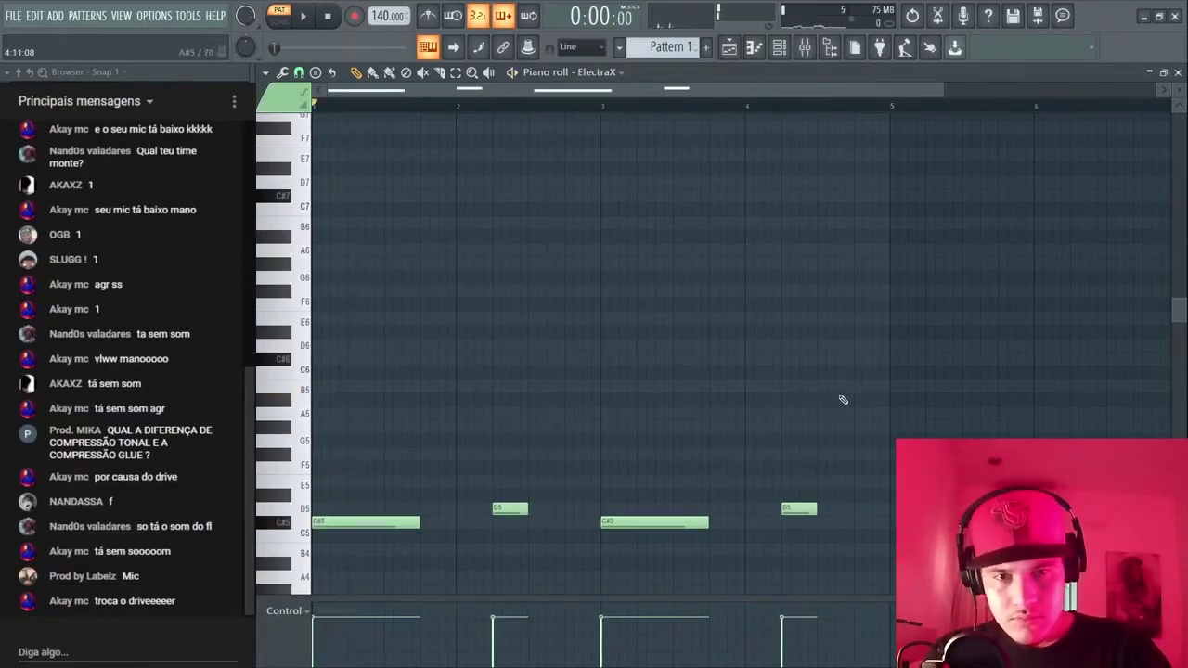
pyautogui.moveTo(959, 386); pyautogui.dragTo(886, 389)
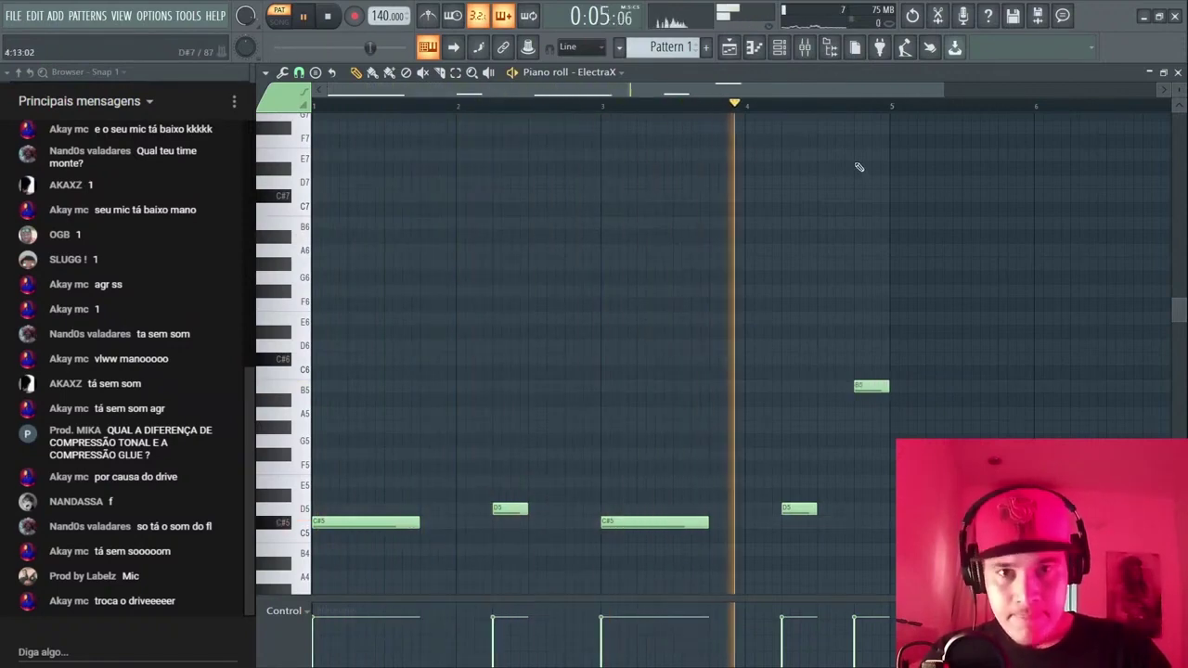
# - Play the pattern to hear the IDK 808 line against the ElectraX melody, and bring up the channel rack
pyautogui.click(781, 49)
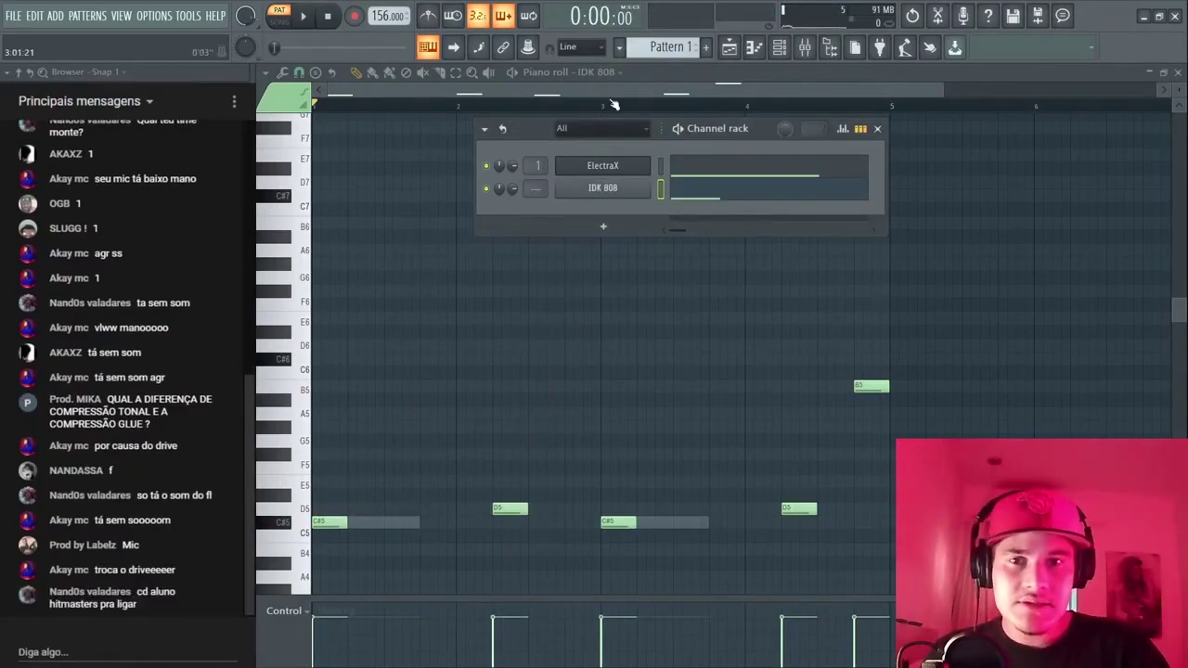
pyautogui.click(613, 95)
pyautogui.press('space')
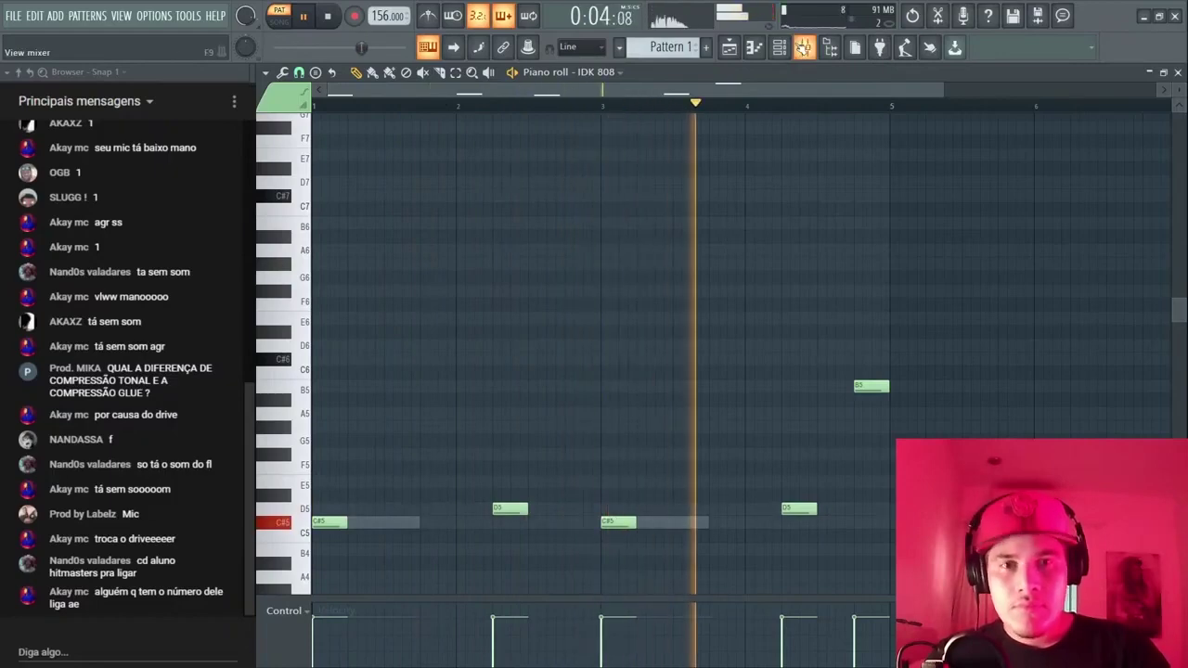
pyautogui.press('F6')
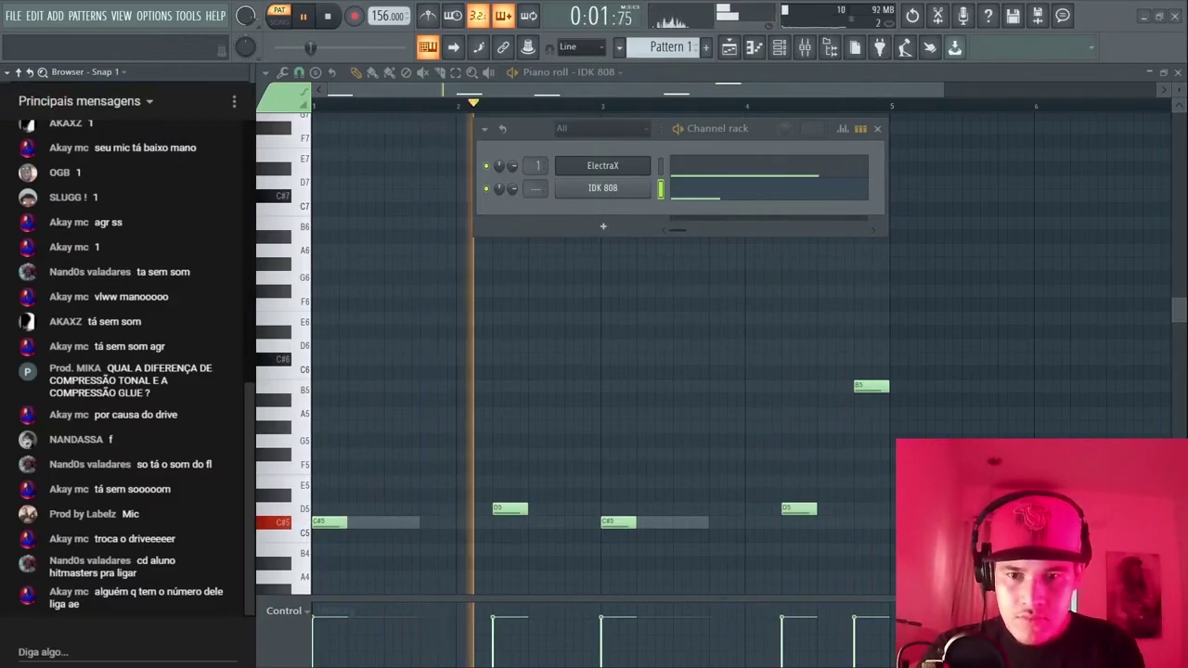
pyautogui.press('space')
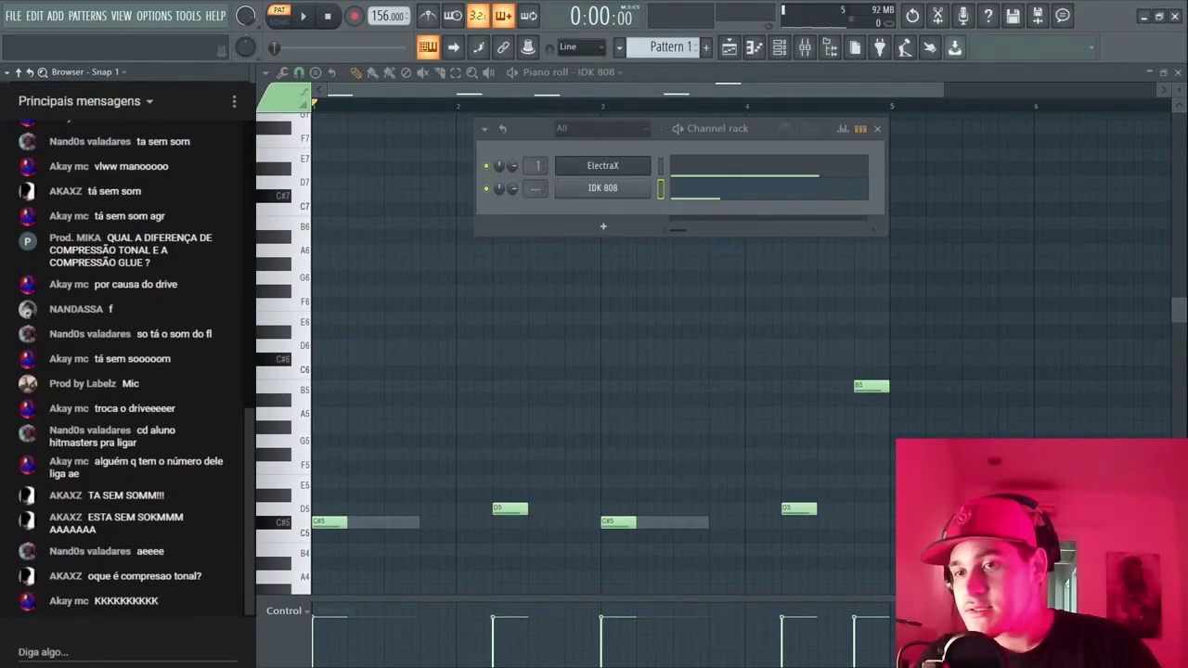
# - Add HoodBaby Clap and Low Hihat channels, with the clap on step 9 and the hi-hat on every second step
pyautogui.moveTo(886, 236); pyautogui.dragTo(914, 257)
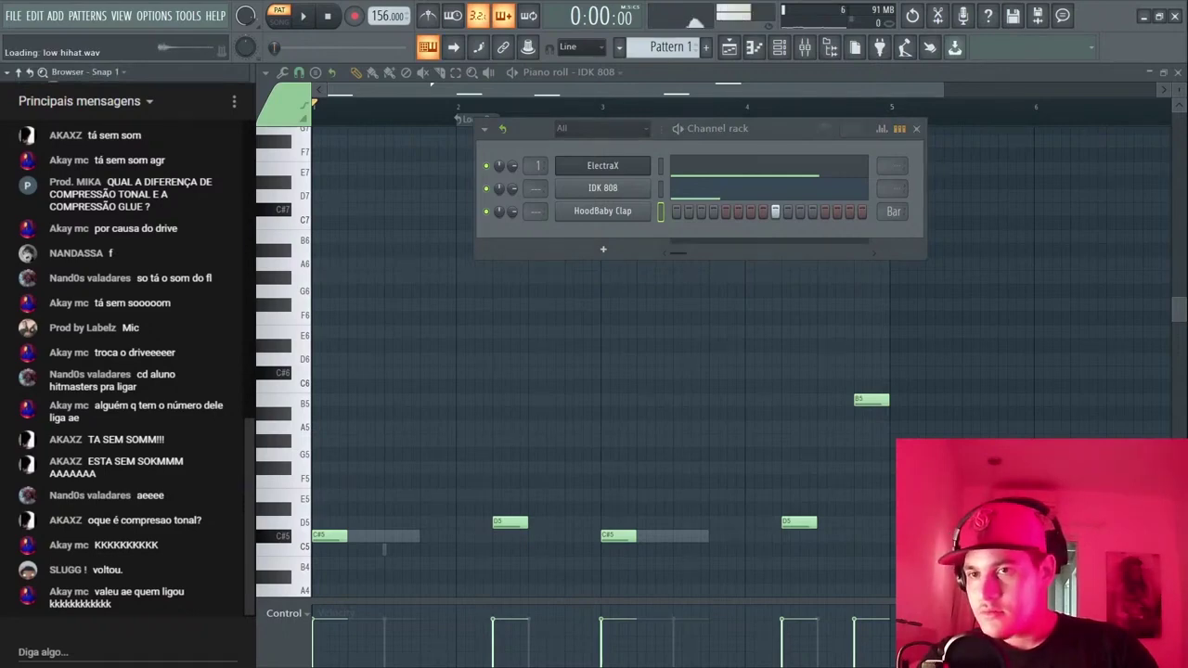
pyautogui.moveTo(572, 229); pyautogui.dragTo(575, 234)
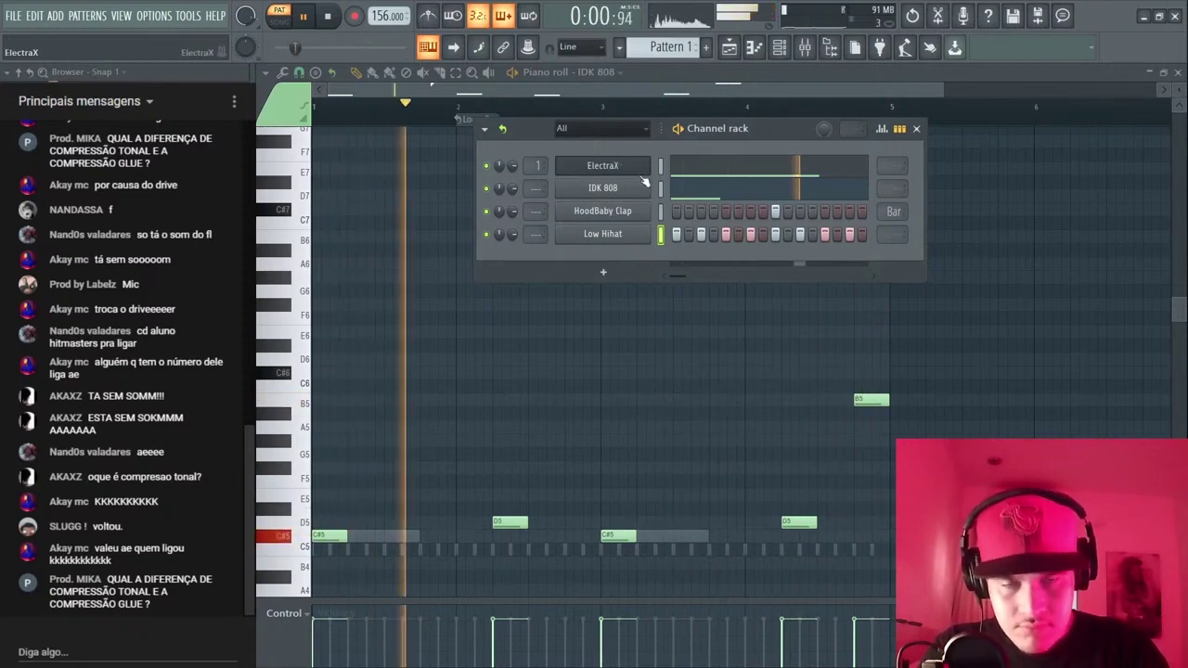
# - Add an F#7 note near the start of bar 4 in the ElectraX melody
pyautogui.click(682, 168)
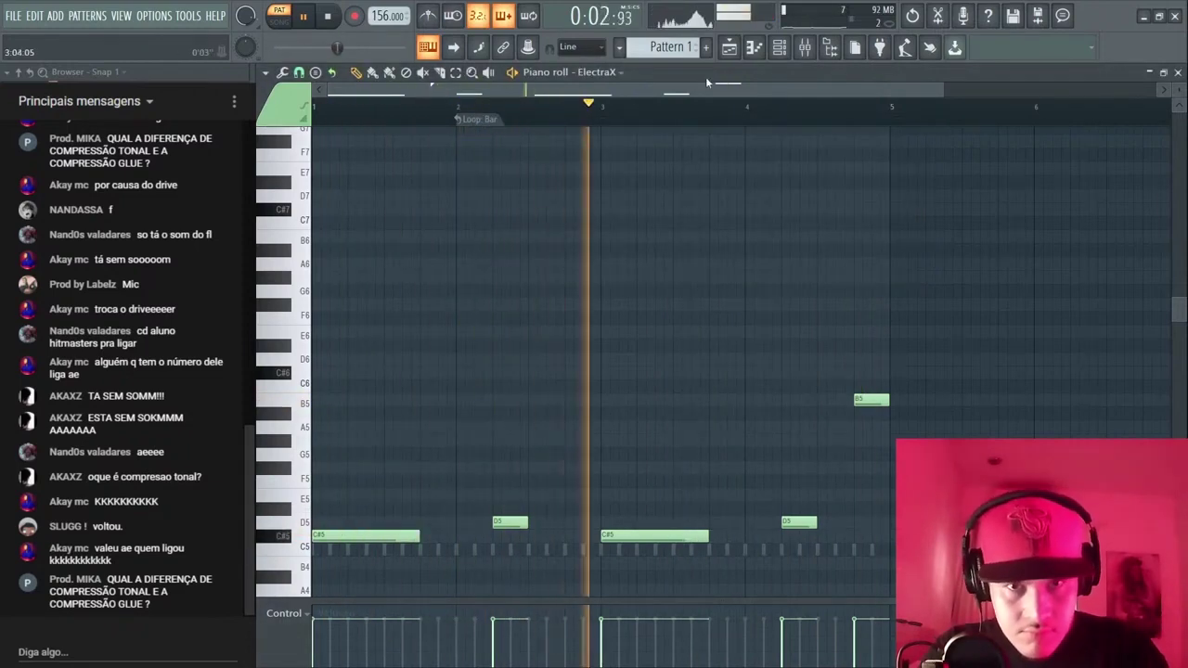
pyautogui.click(771, 140)
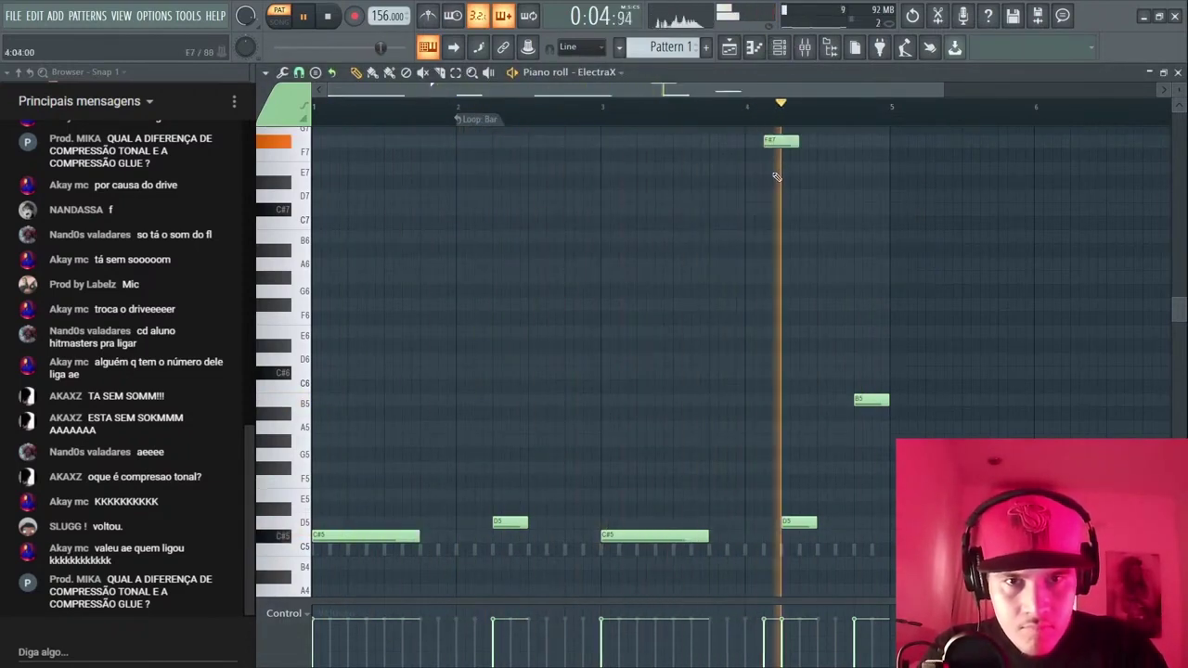
pyautogui.scroll(3, 804, 160)
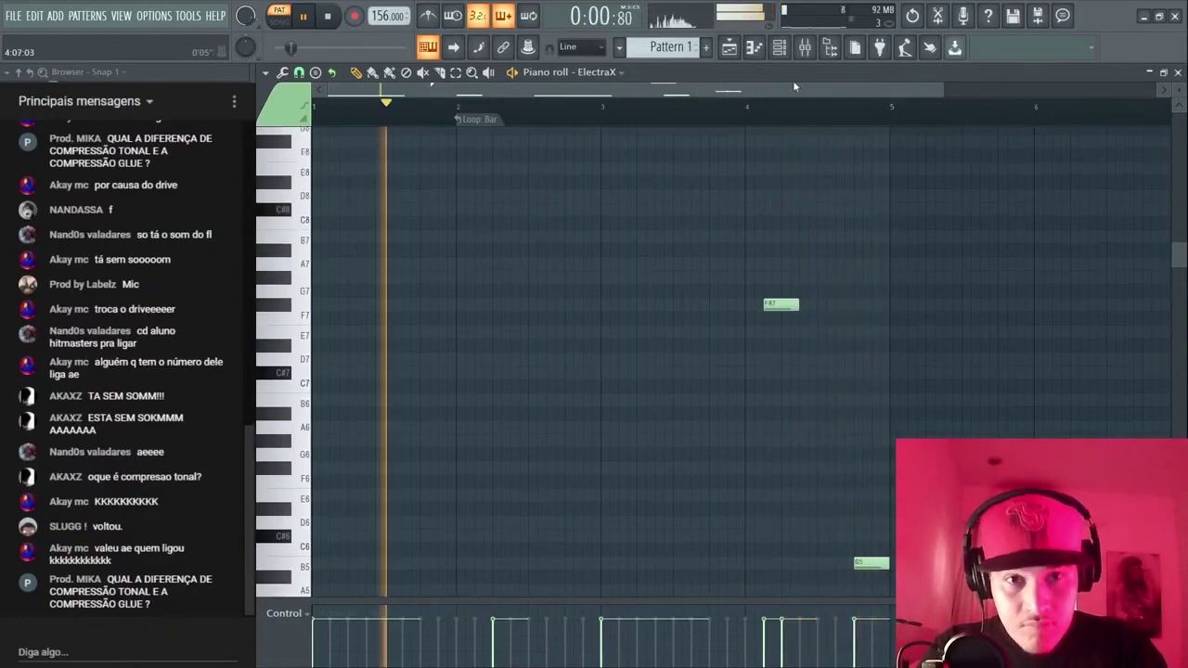
# - Erase all steps of the Low Hihat channel and clear any remaining notes in its piano roll
pyautogui.click(780, 46)
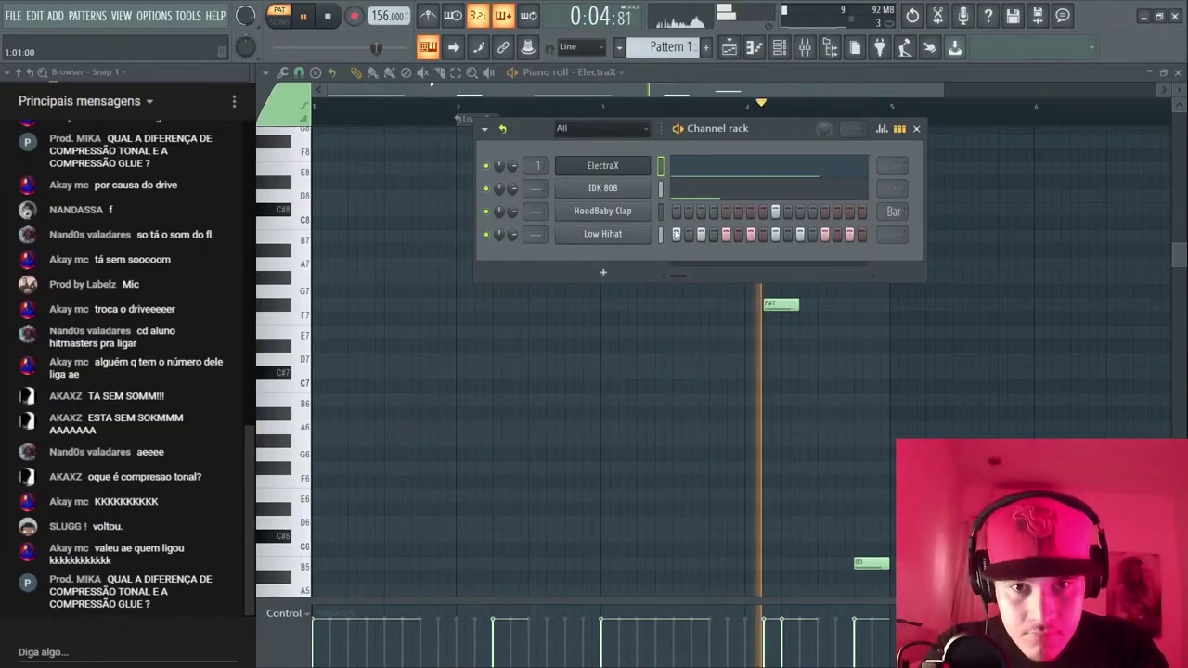
pyautogui.moveTo(676, 238); pyautogui.dragTo(865, 244)
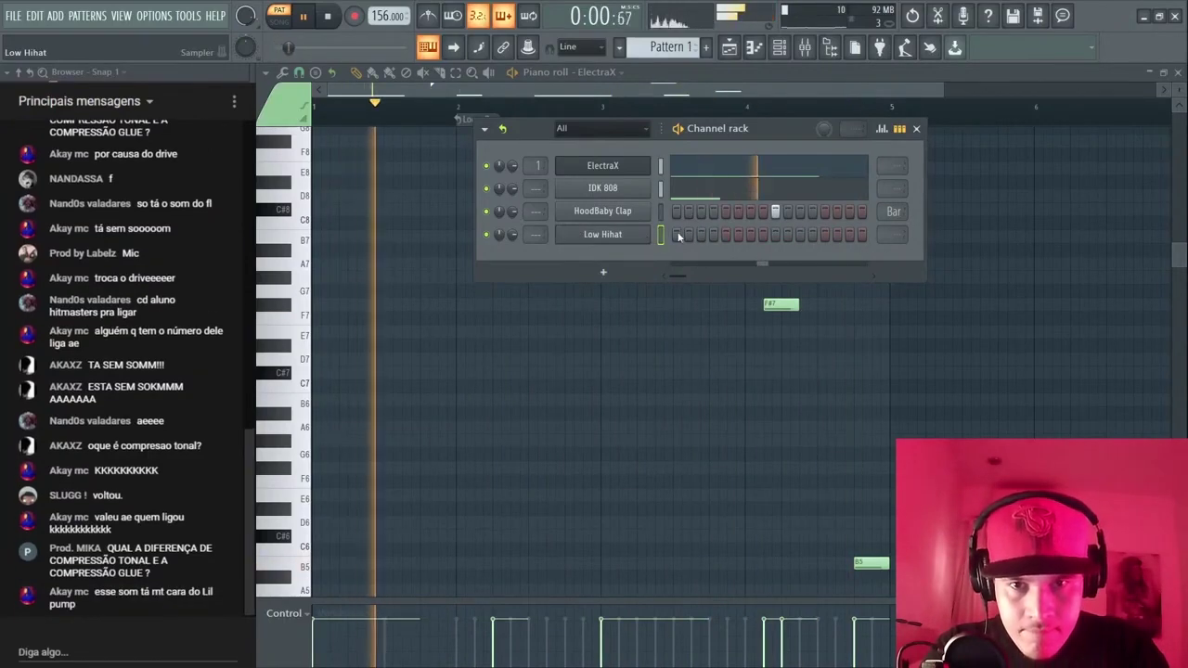
pyautogui.press('F7')
pyautogui.scroll(-7, 669, 249)
pyautogui.hotkey('ctrl', 'a')
pyautogui.press('Delete')
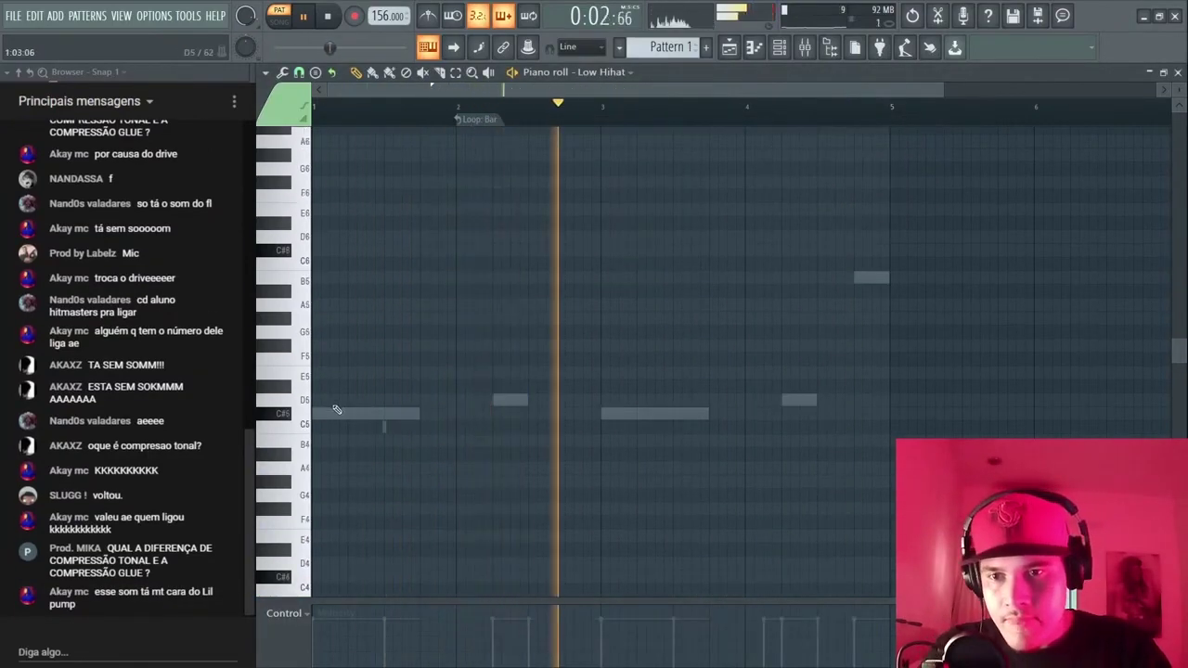
# - Draw five C#5 hi-hat notes across bars 1 and 2 and duplicate them into bars 3 and 4
pyautogui.press('space')
pyautogui.click(408, 413)
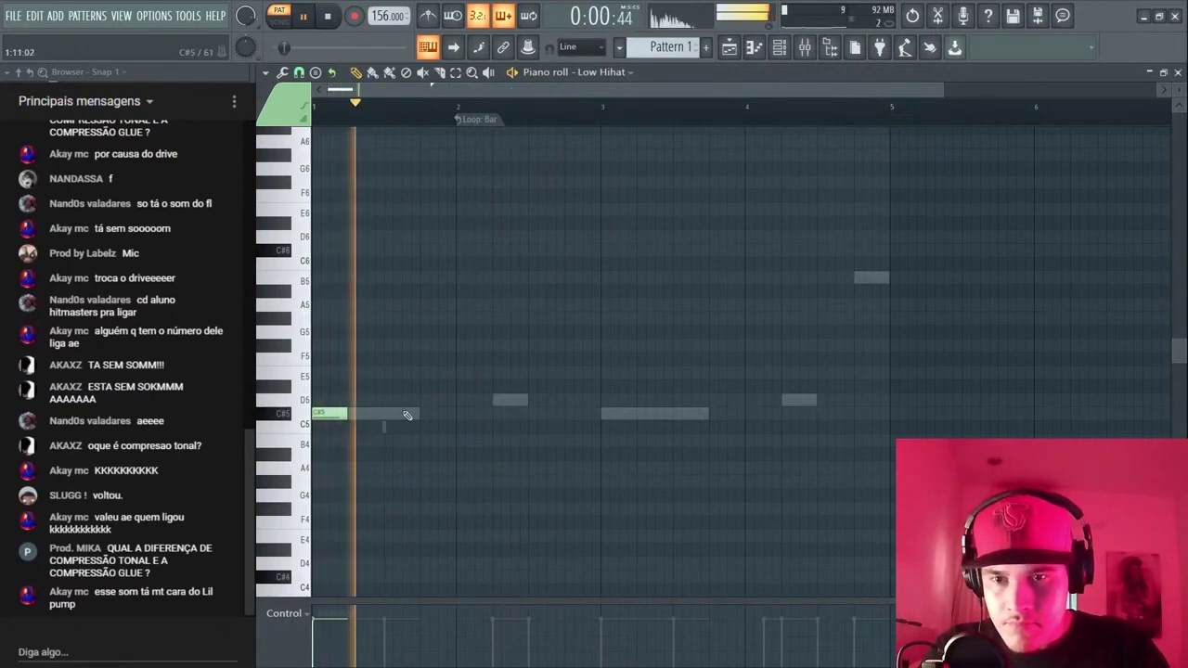
pyautogui.rightClick(420, 413)
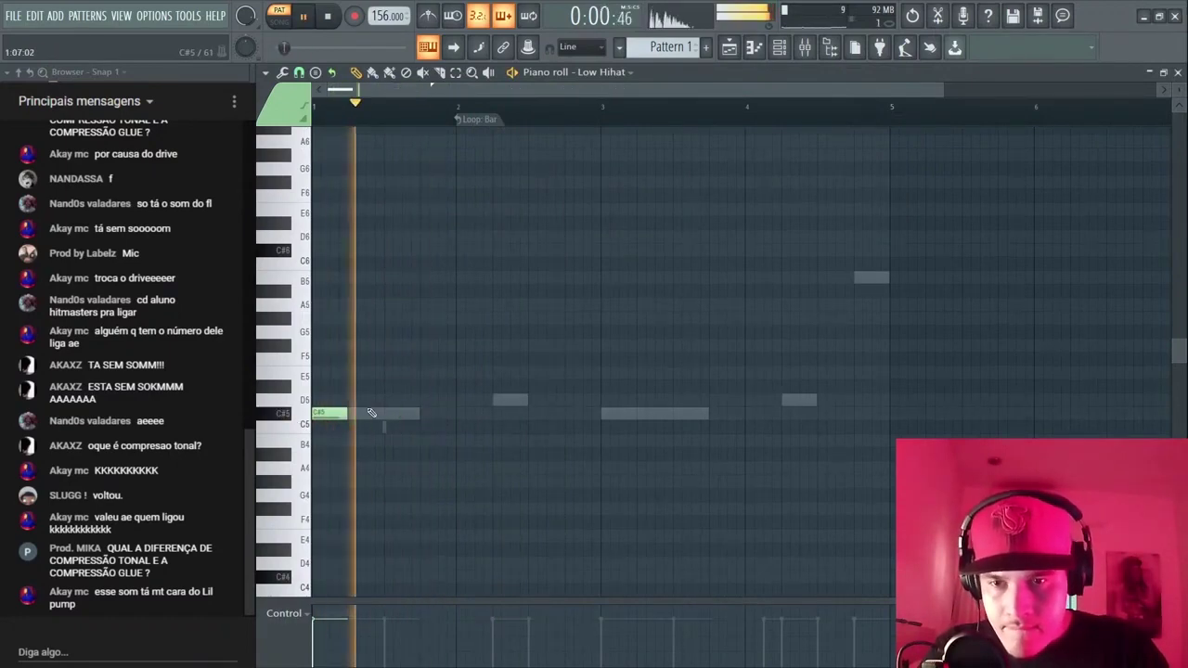
pyautogui.click(426, 413)
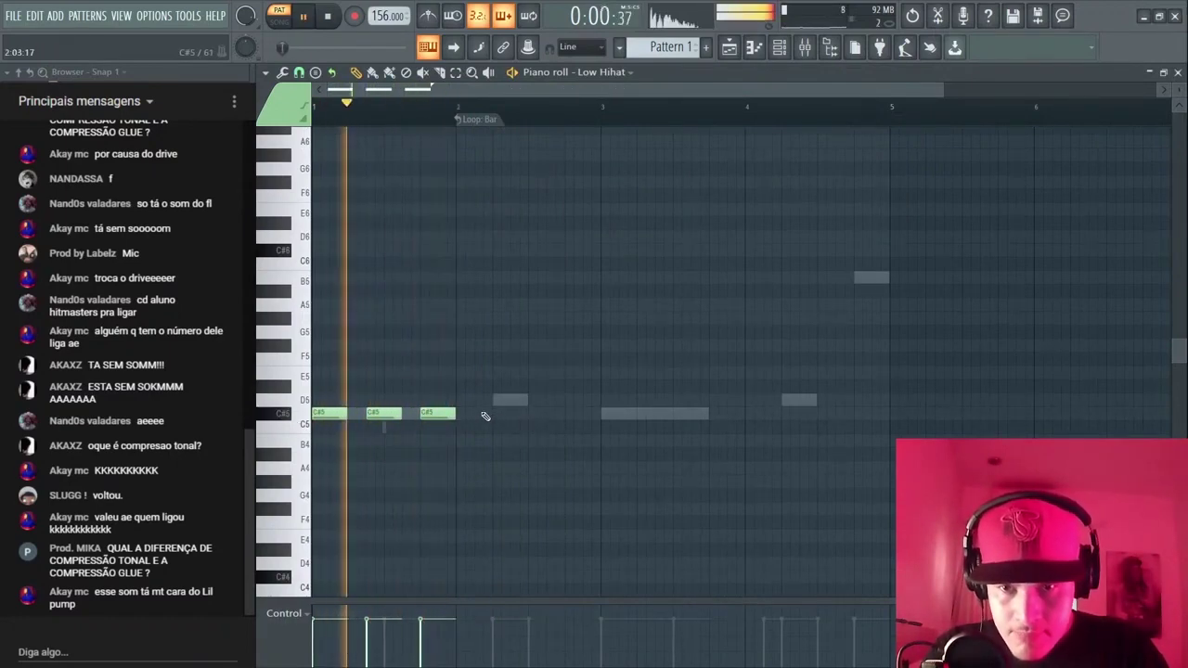
pyautogui.click(499, 413)
pyautogui.click(568, 414)
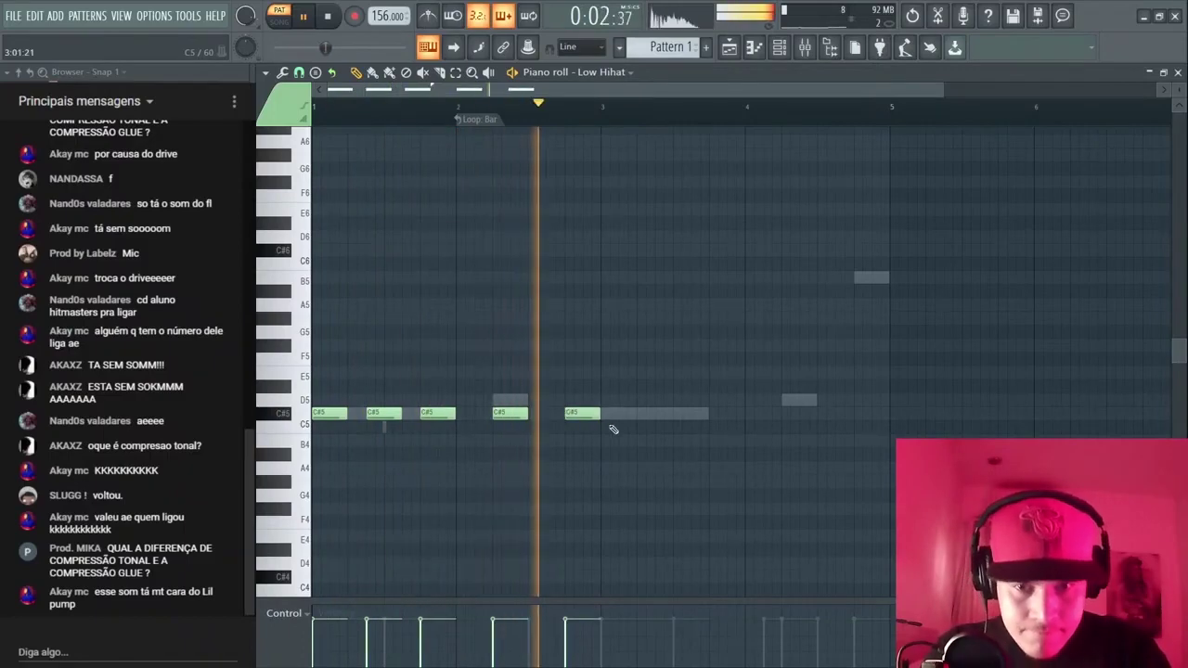
pyautogui.hotkey('ctrl', 'b')
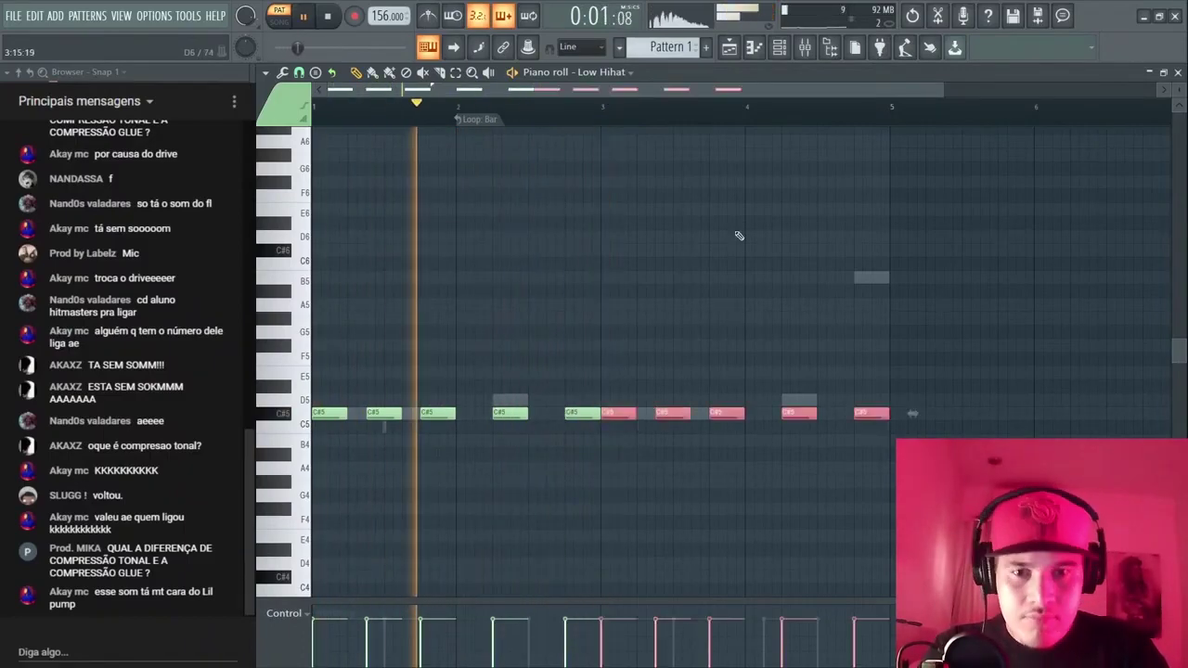
pyautogui.keyDown('ctrl'); pyautogui.click(736, 232); pyautogui.keyUp('ctrl')
# - Swap the Low Hihat sample for Ronny Hihat 2 and add an Iron Open Hat channel with one hit in bar 2
pyautogui.click(779, 48)
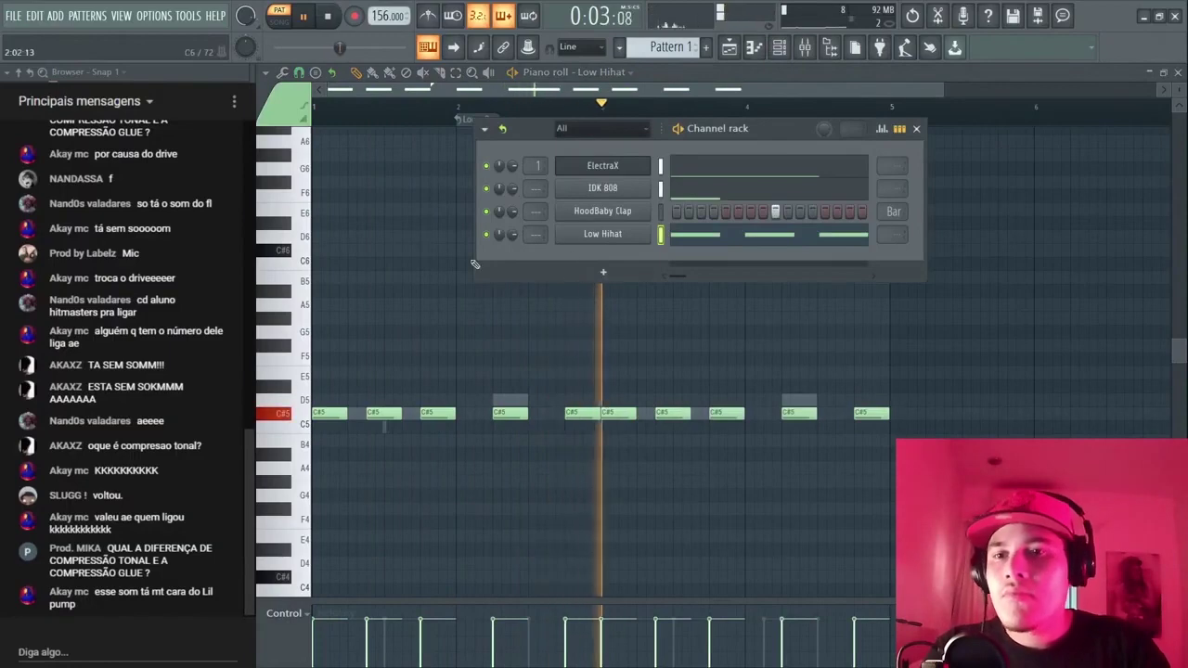
pyautogui.moveTo(111, 325); pyautogui.dragTo(640, 239)
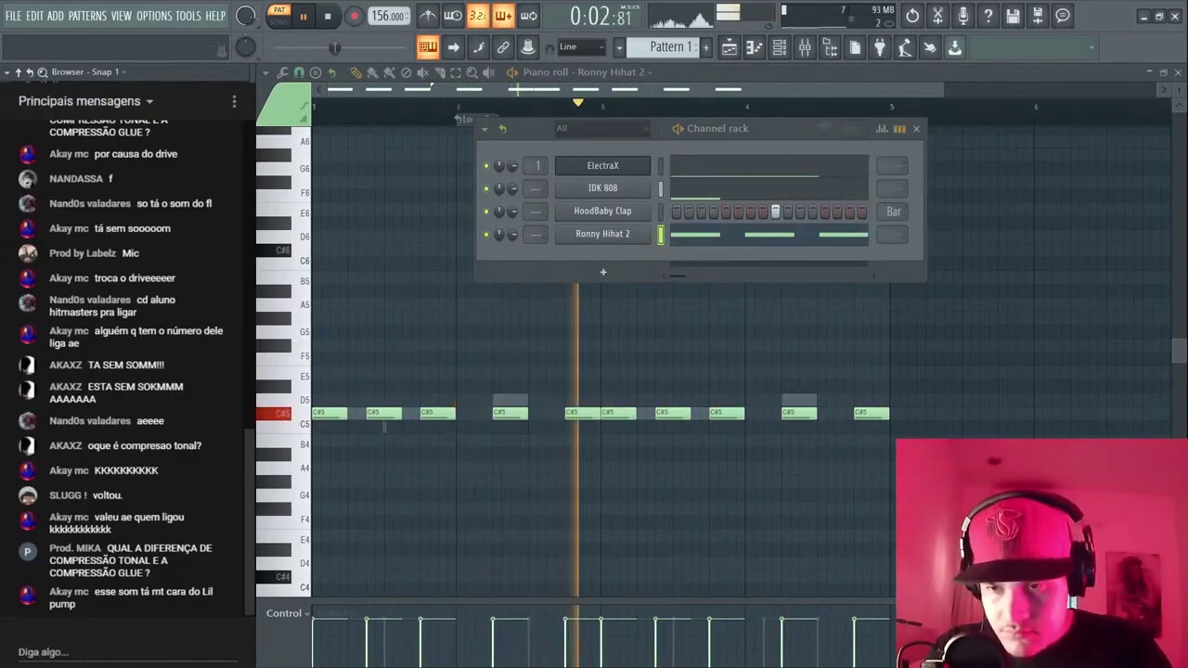
pyautogui.moveTo(646, 247); pyautogui.dragTo(680, 264)
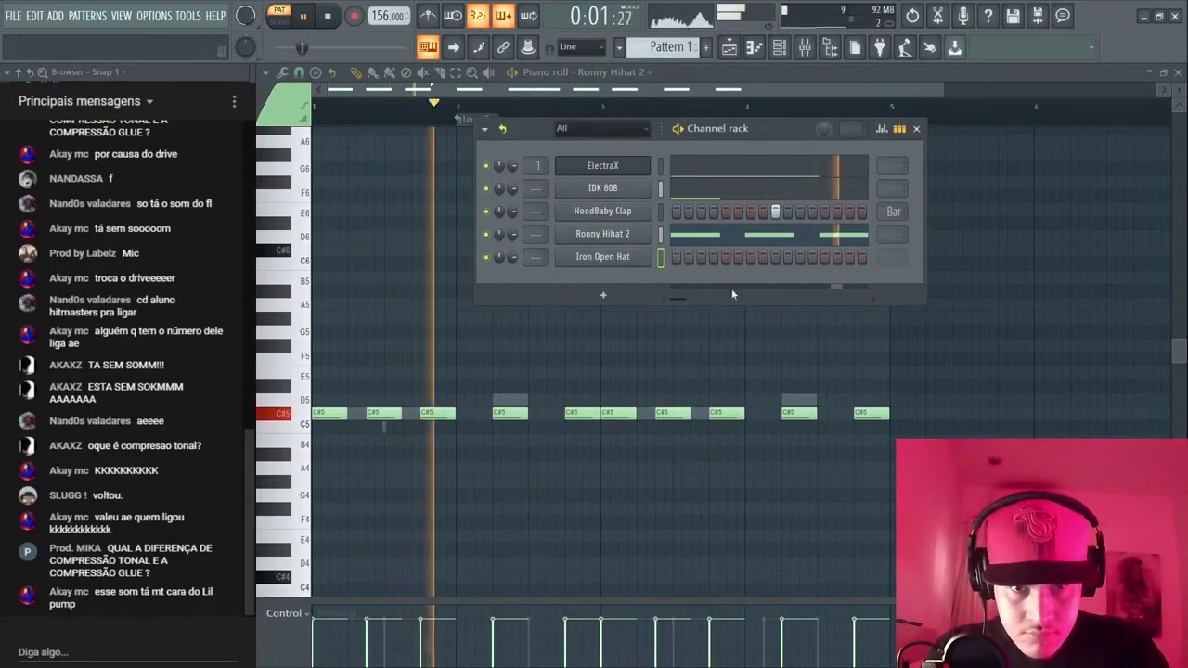
pyautogui.press('space')
pyautogui.press('space')
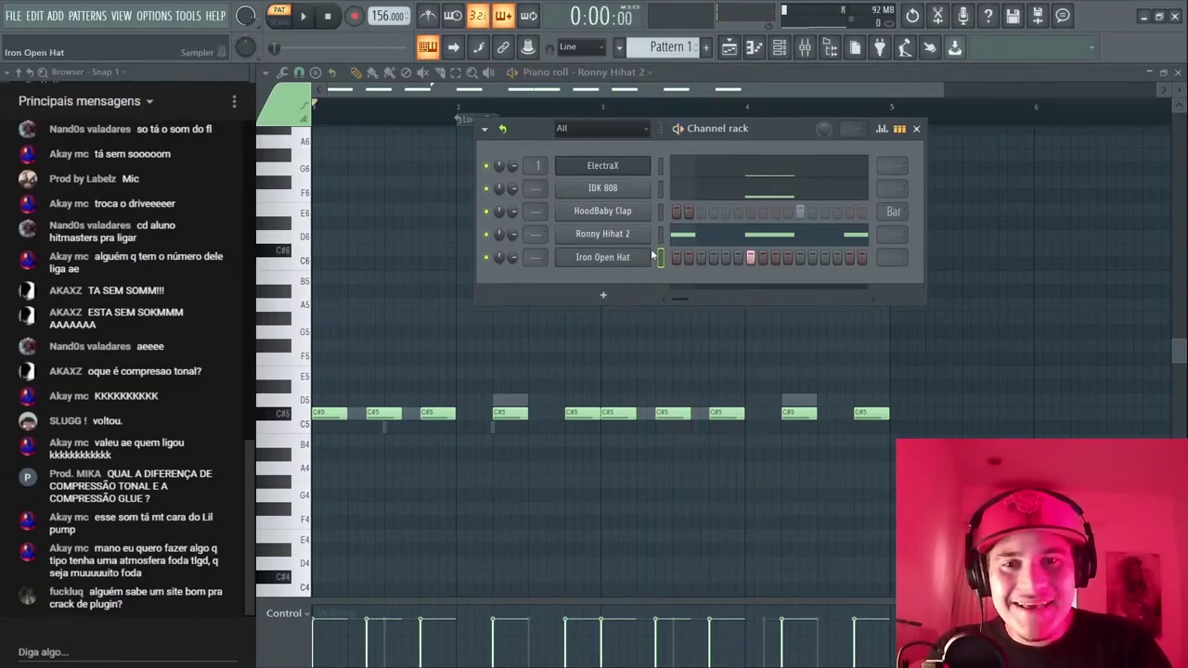
# - Duplicate the Iron Open Hat hit from bars 1 and 2 into bars 3 and 4
pyautogui.press('F7')
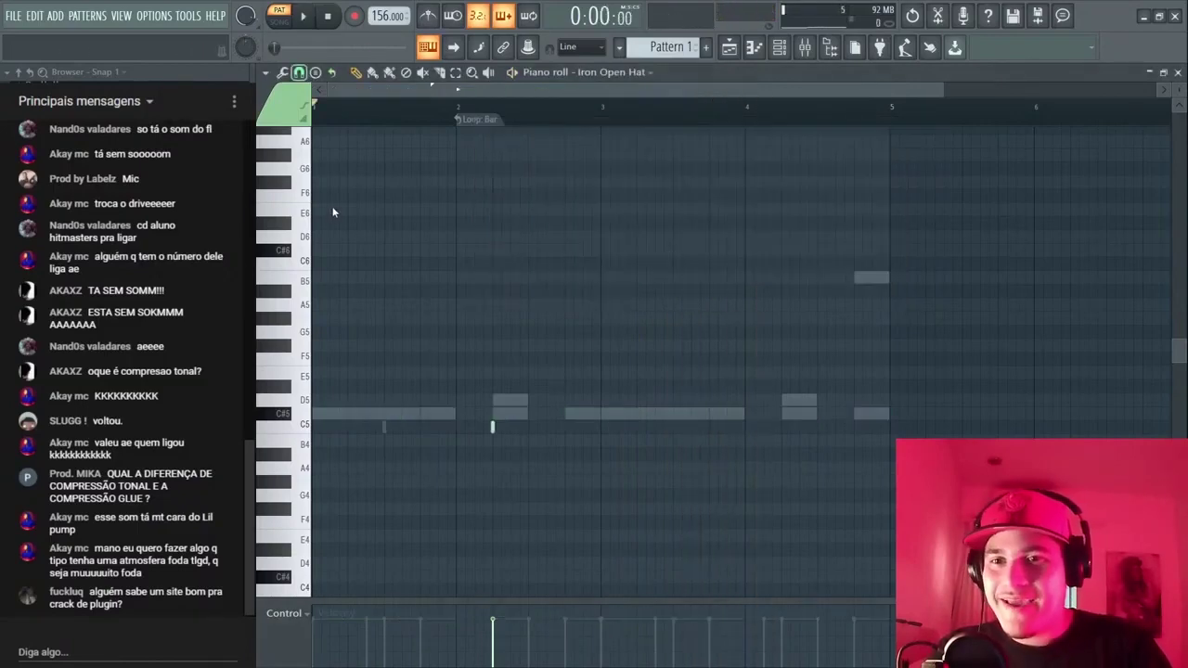
pyautogui.moveTo(340, 112); pyautogui.dragTo(623, 113)
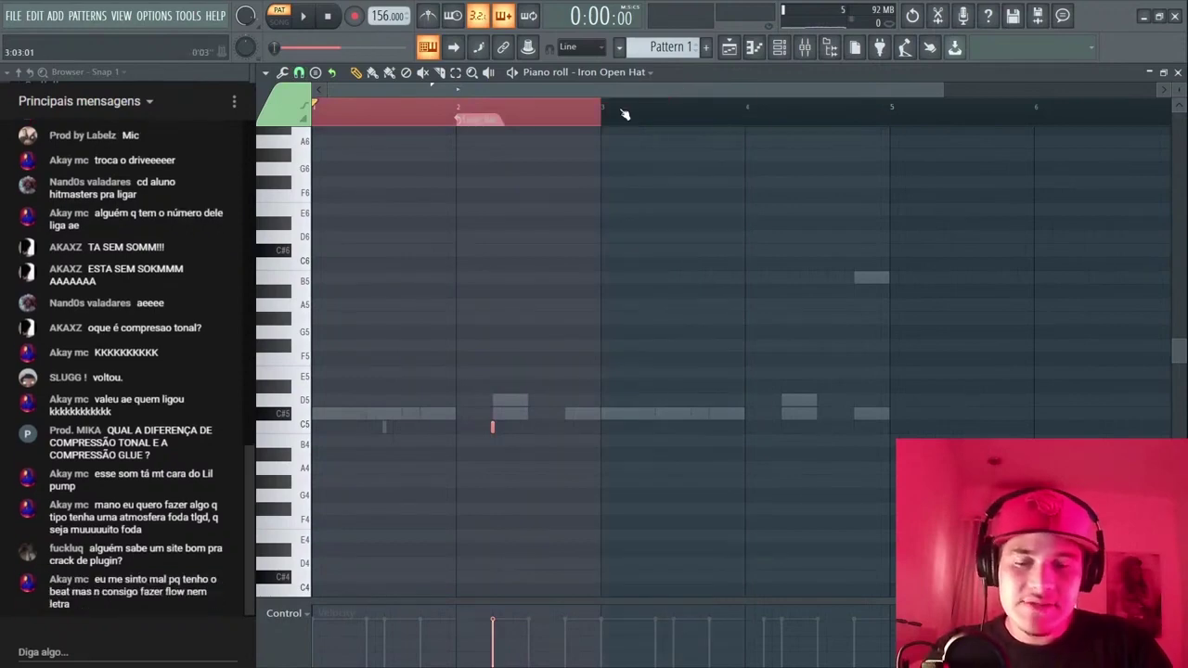
pyautogui.hotkey('ctrl', 'b')
pyautogui.doubleClick(349, 116)
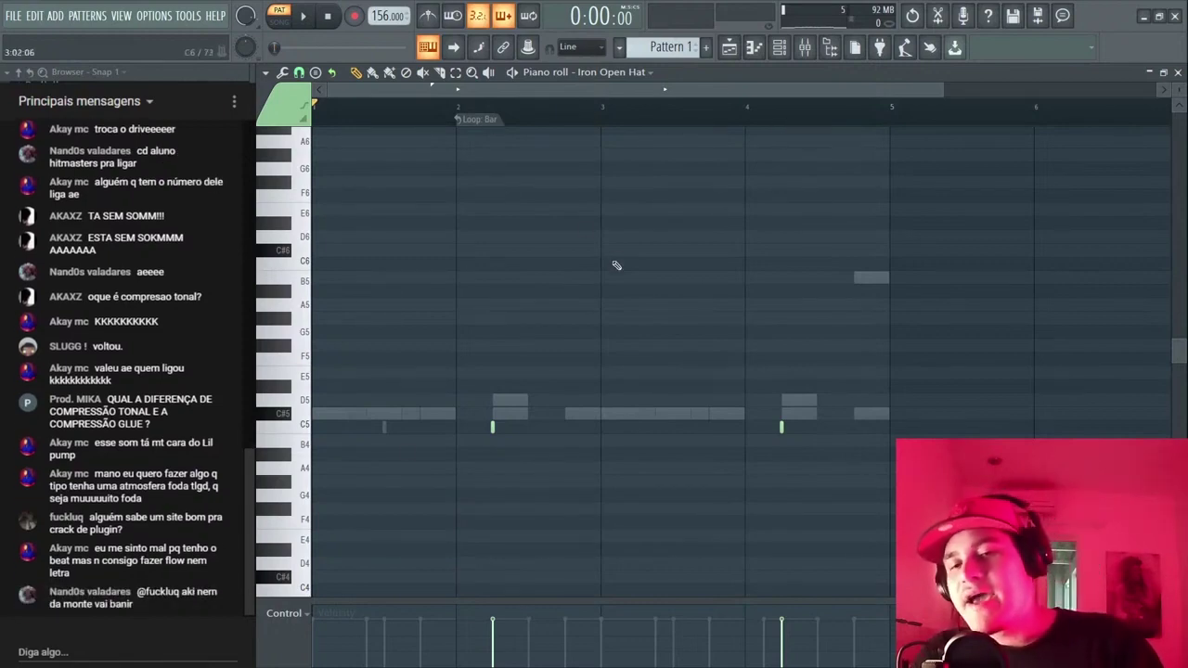
pyautogui.scroll(-1, 861, 251)
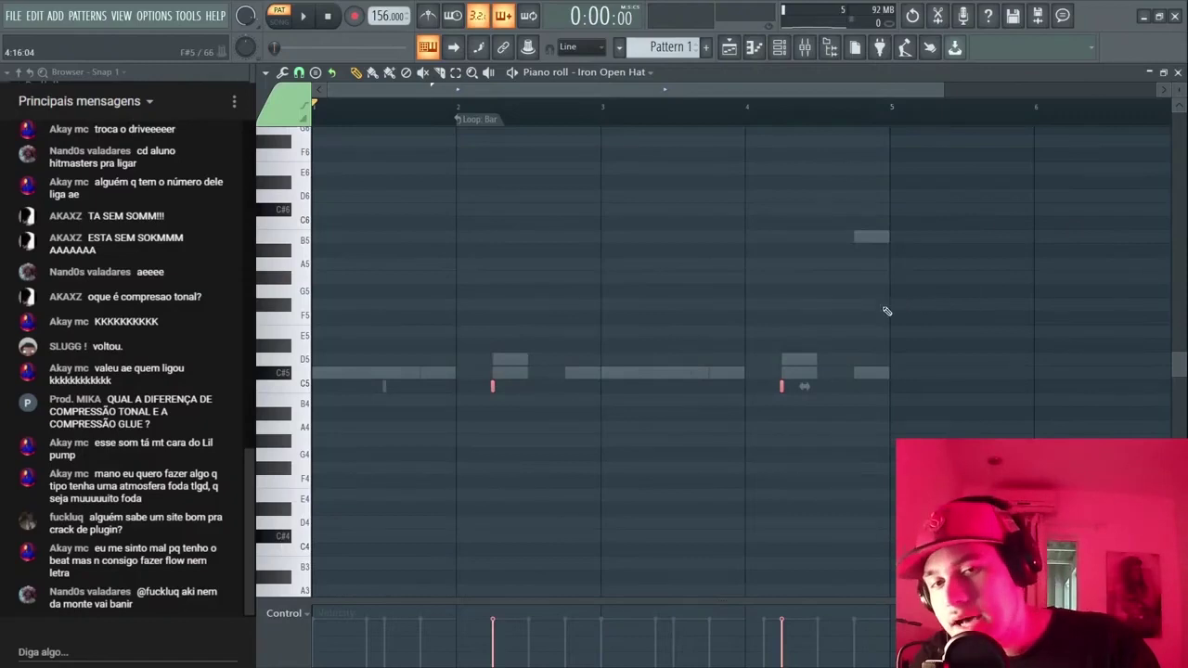
pyautogui.scroll(-1, 849, 379)
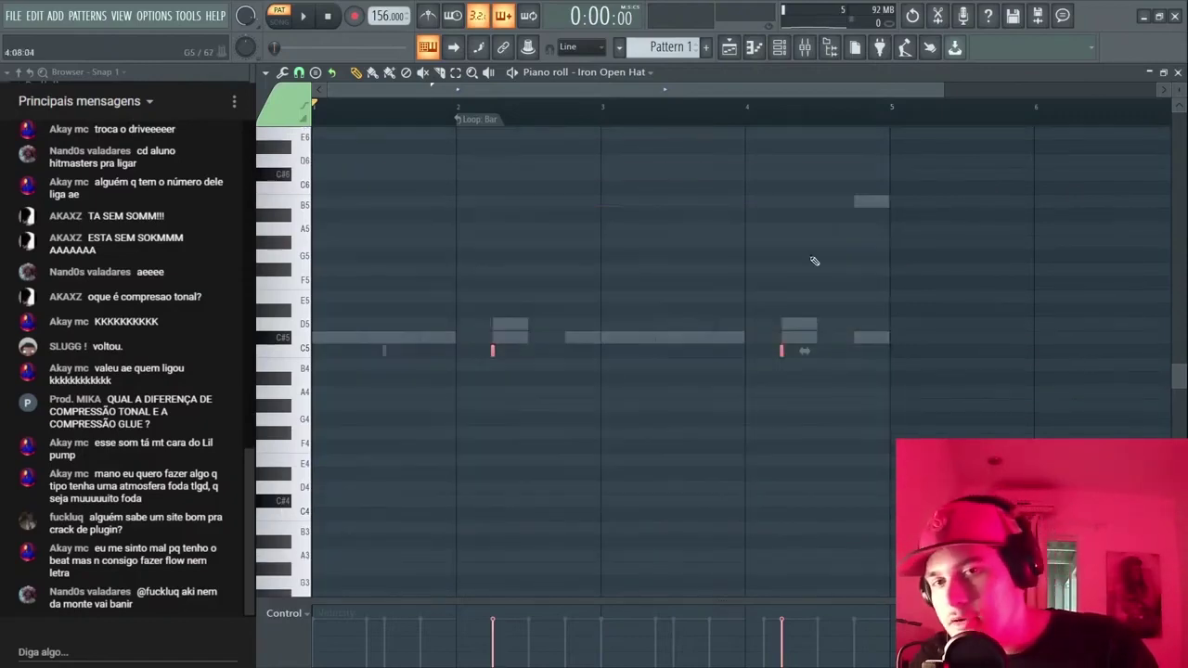
pyautogui.moveTo(824, 223); pyautogui.dragTo(306, 243)
pyautogui.keyDown('ctrl'); pyautogui.click(286, 231); pyautogui.keyUp('ctrl')
pyautogui.keyDown('ctrl'); pyautogui.click(264, 260); pyautogui.keyUp('ctrl')
pyautogui.keyDown('ctrl'); pyautogui.click(296, 295); pyautogui.keyUp('ctrl')
pyautogui.keyDown('ctrl'); pyautogui.click(299, 369); pyautogui.keyUp('ctrl')
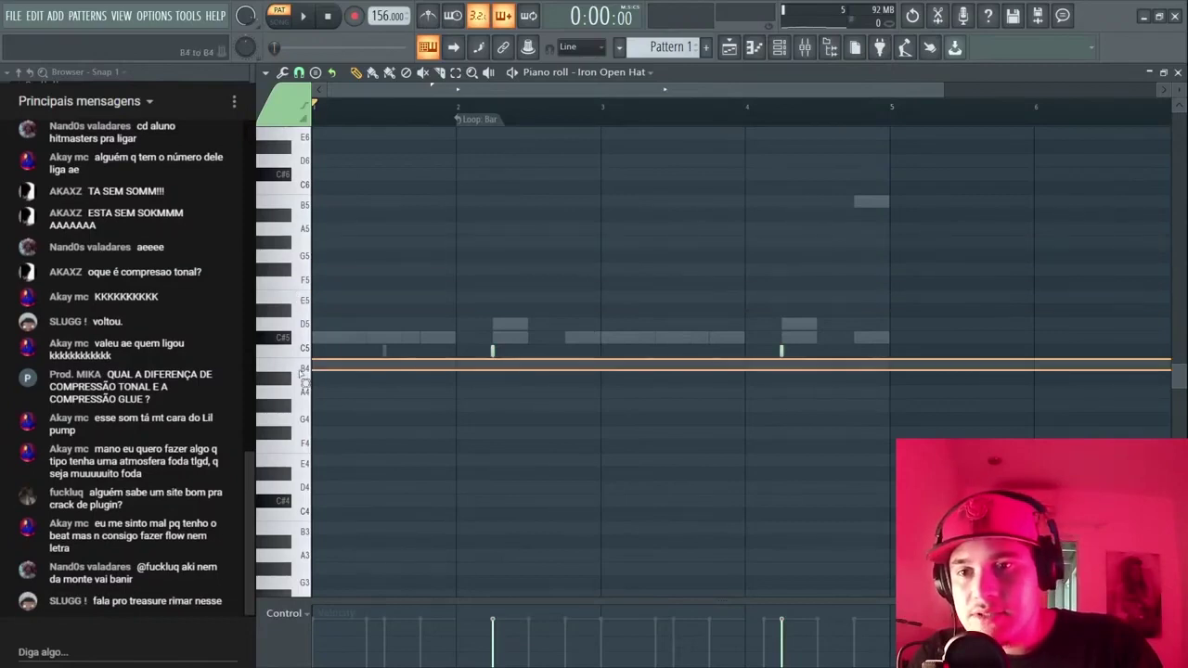
pyautogui.keyDown('ctrl'); pyautogui.click(290, 412); pyautogui.keyUp('ctrl')
pyautogui.moveTo(290, 413); pyautogui.dragTo(291, 433)
pyautogui.moveTo(289, 375); pyautogui.dragTo(297, 562)
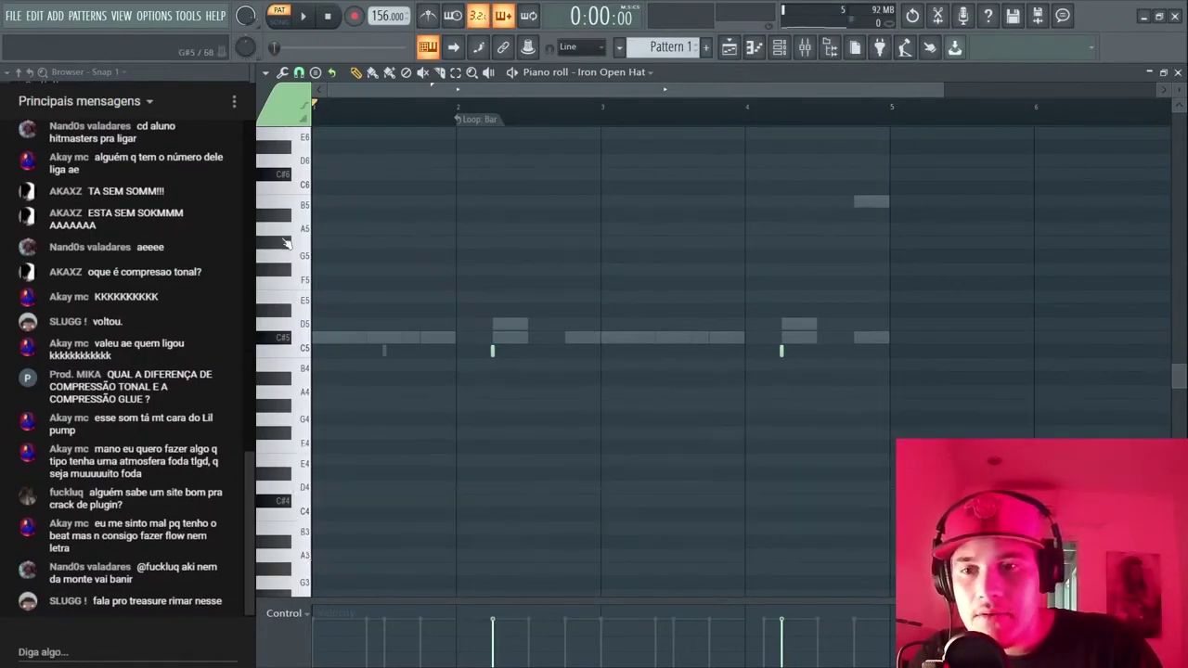
pyautogui.moveTo(283, 235); pyautogui.dragTo(296, 382)
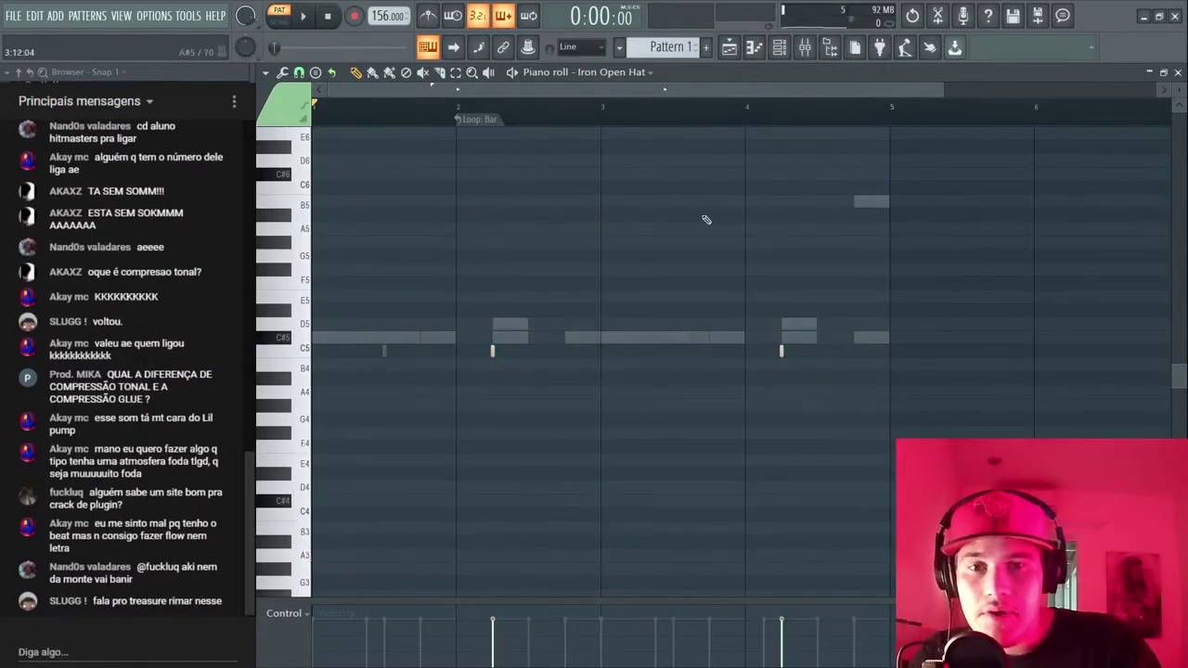
pyautogui.moveTo(465, 196); pyautogui.dragTo(545, 281)
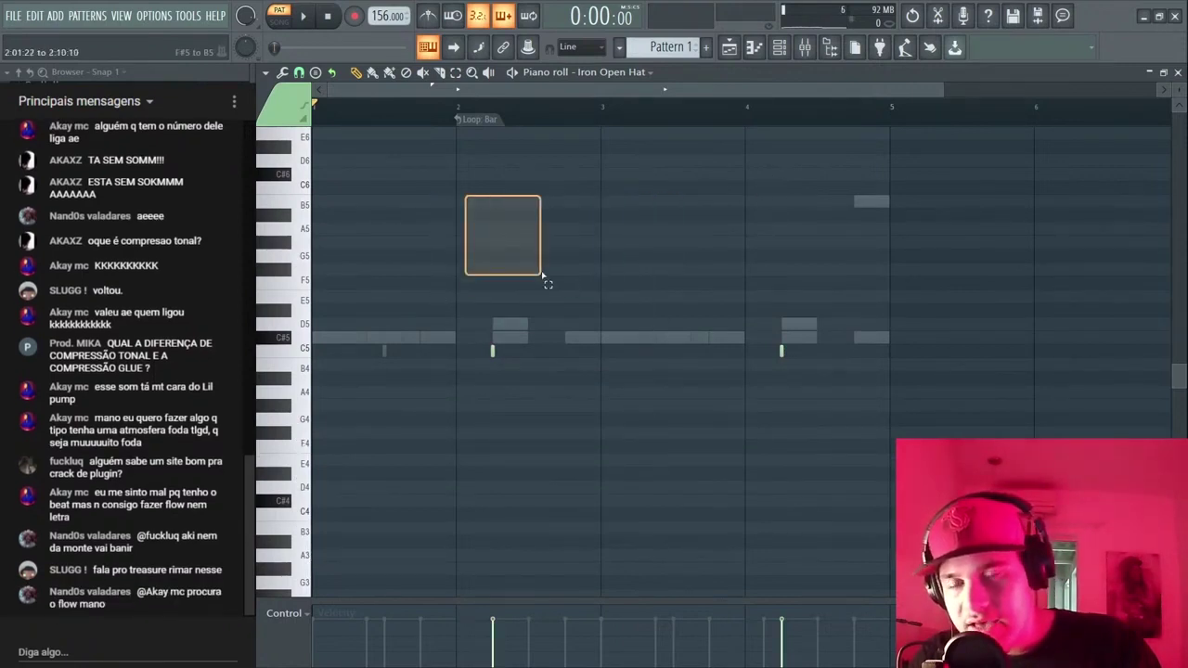
pyautogui.moveTo(446, 240); pyautogui.dragTo(884, 318)
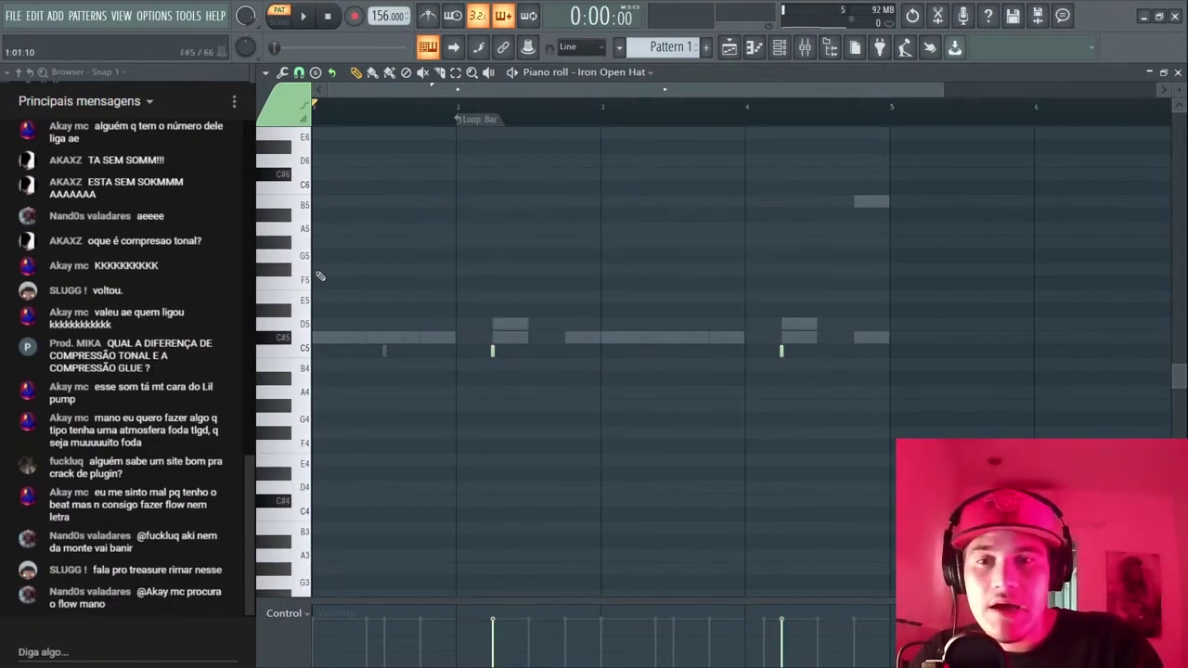
pyautogui.moveTo(320, 276); pyautogui.dragTo(492, 284)
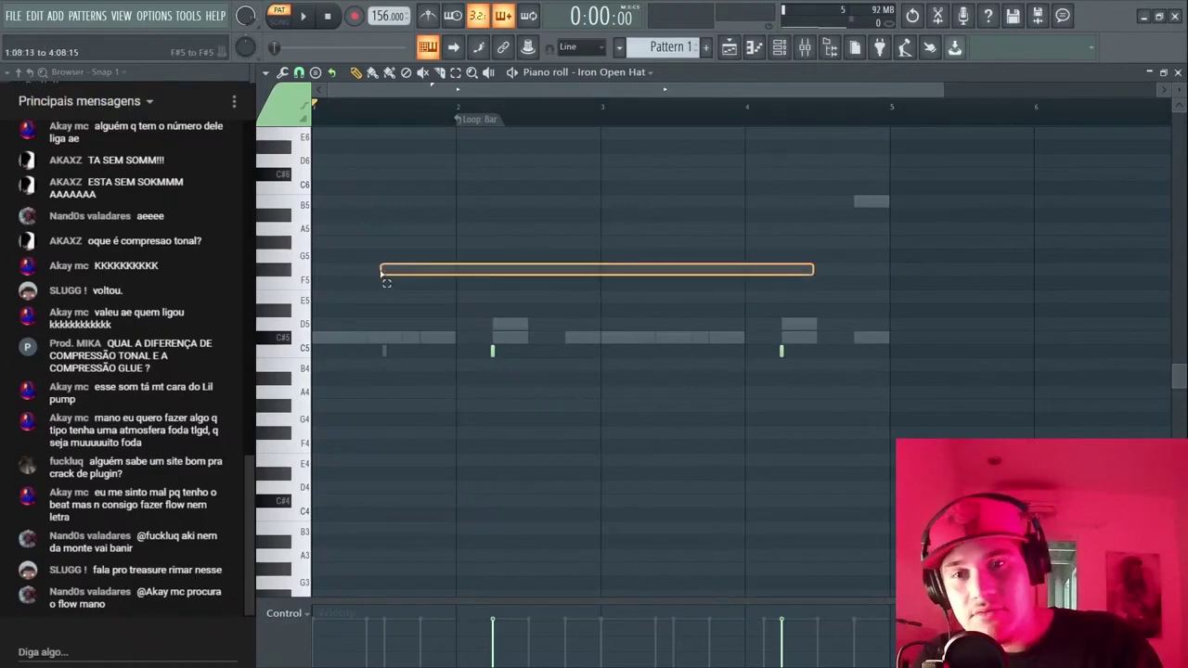
pyautogui.moveTo(377, 248); pyautogui.dragTo(779, 251)
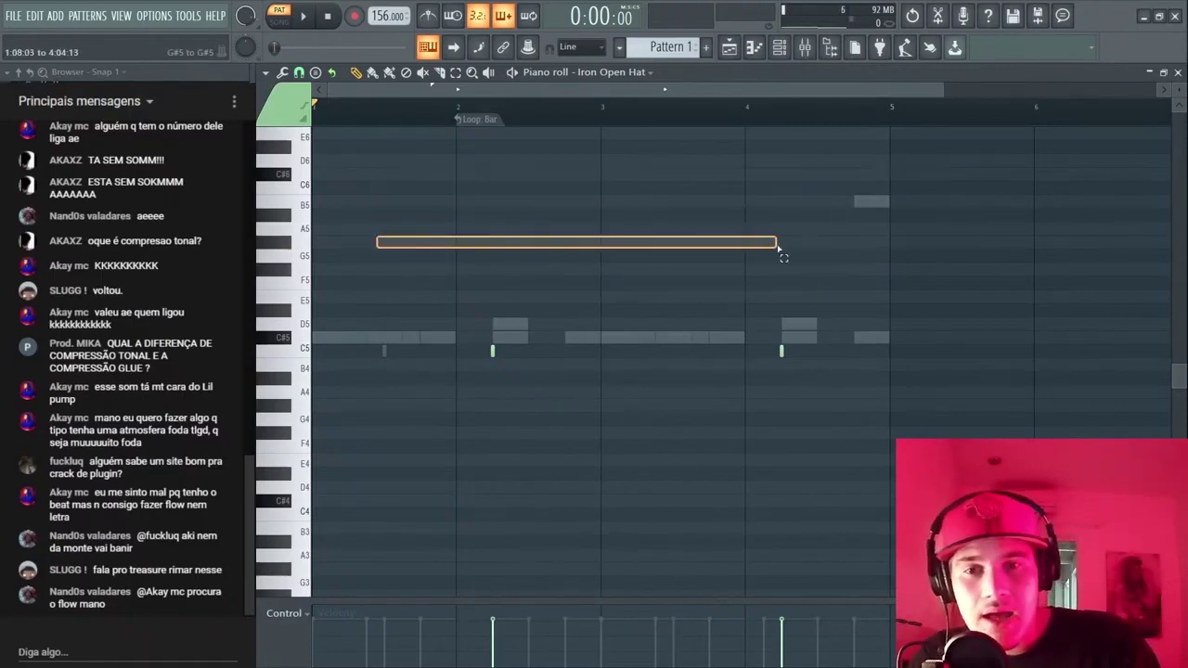
# - Lower the Iron Open Hat's pitch using a channel pitch range of 8 and a time-stretch pitch shift of about -400 cents
pyautogui.press('space')
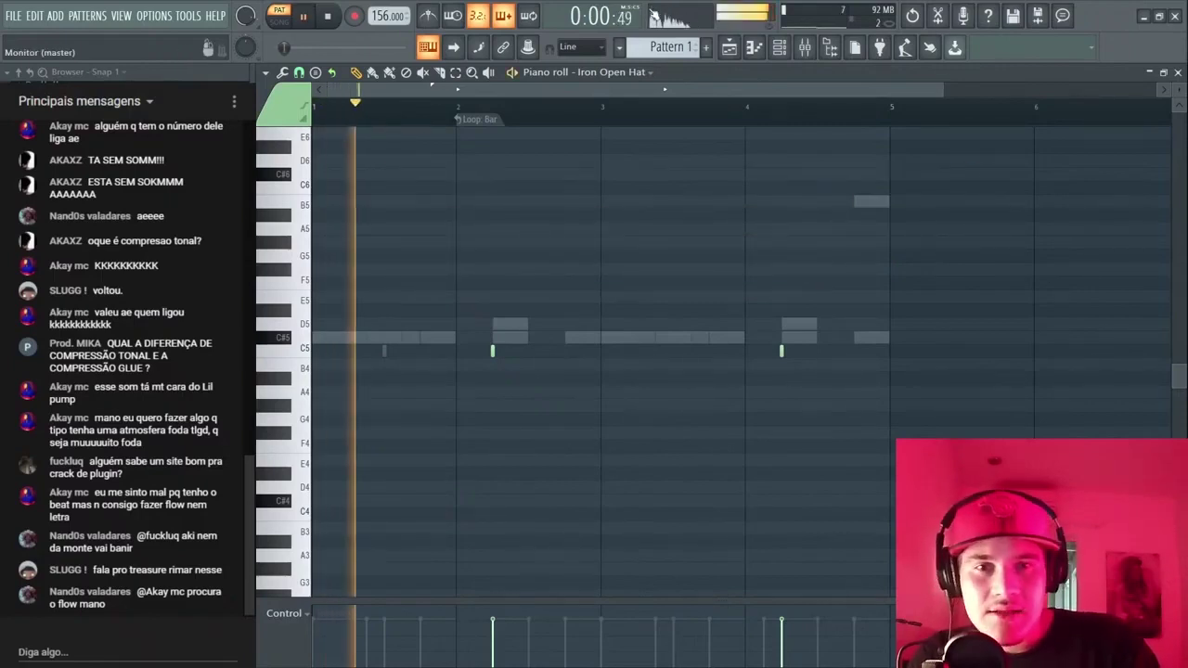
pyautogui.click(778, 48)
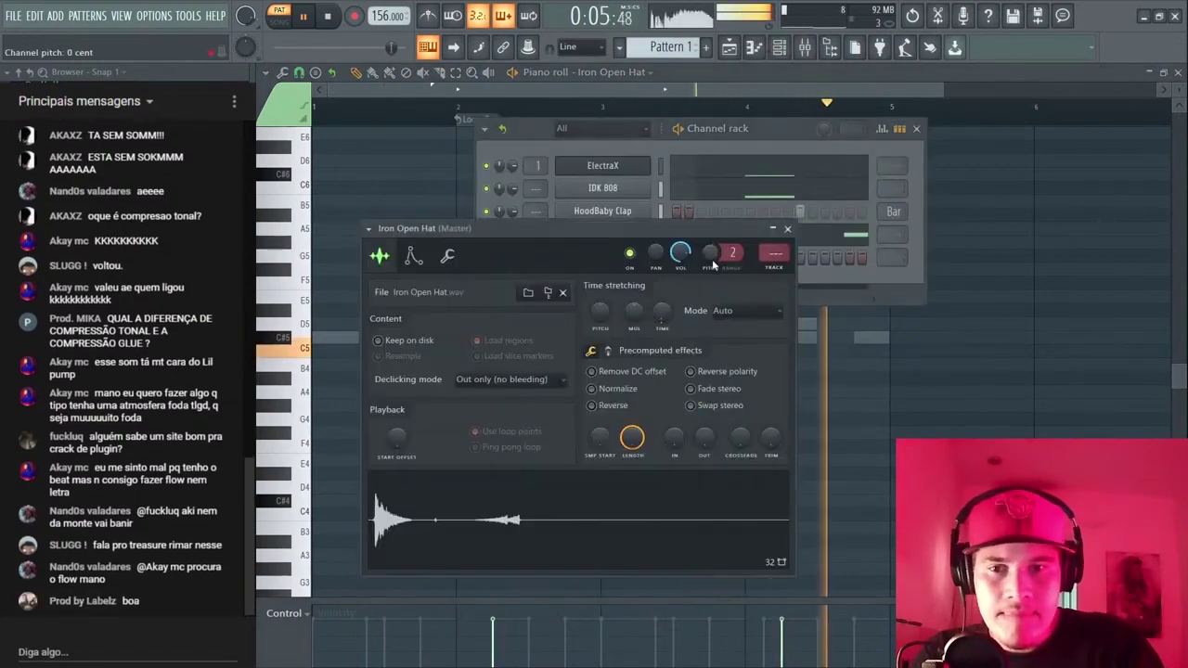
pyautogui.moveTo(732, 253); pyautogui.dragTo(711, 265)
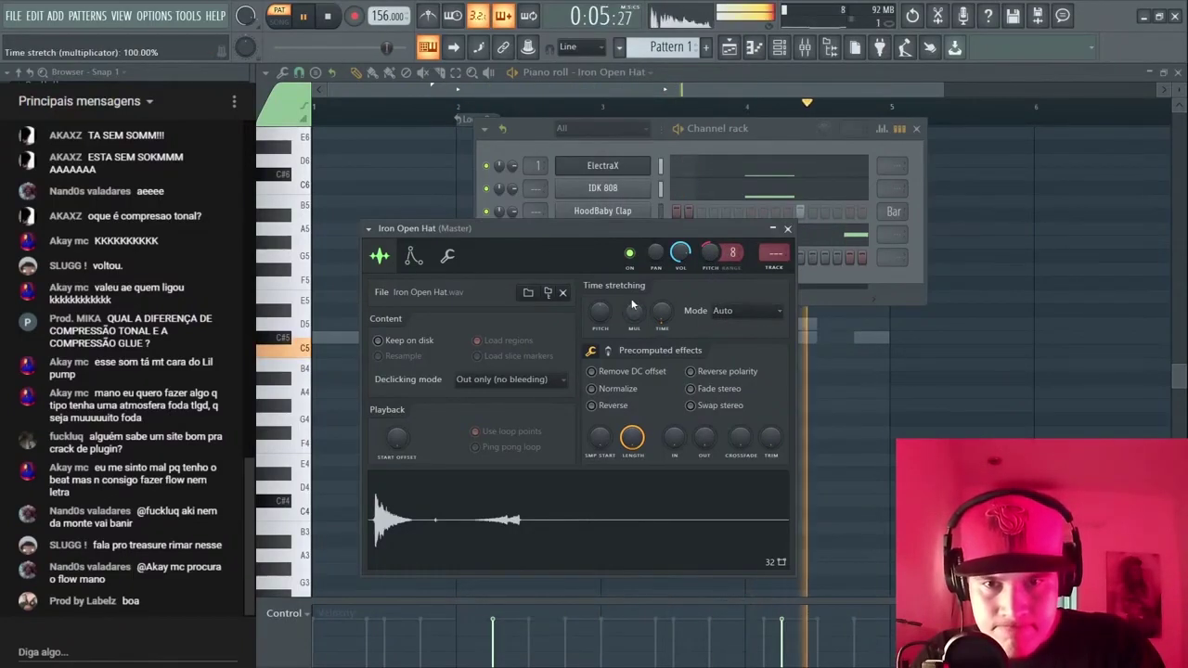
pyautogui.moveTo(599, 312); pyautogui.dragTo(612, 341)
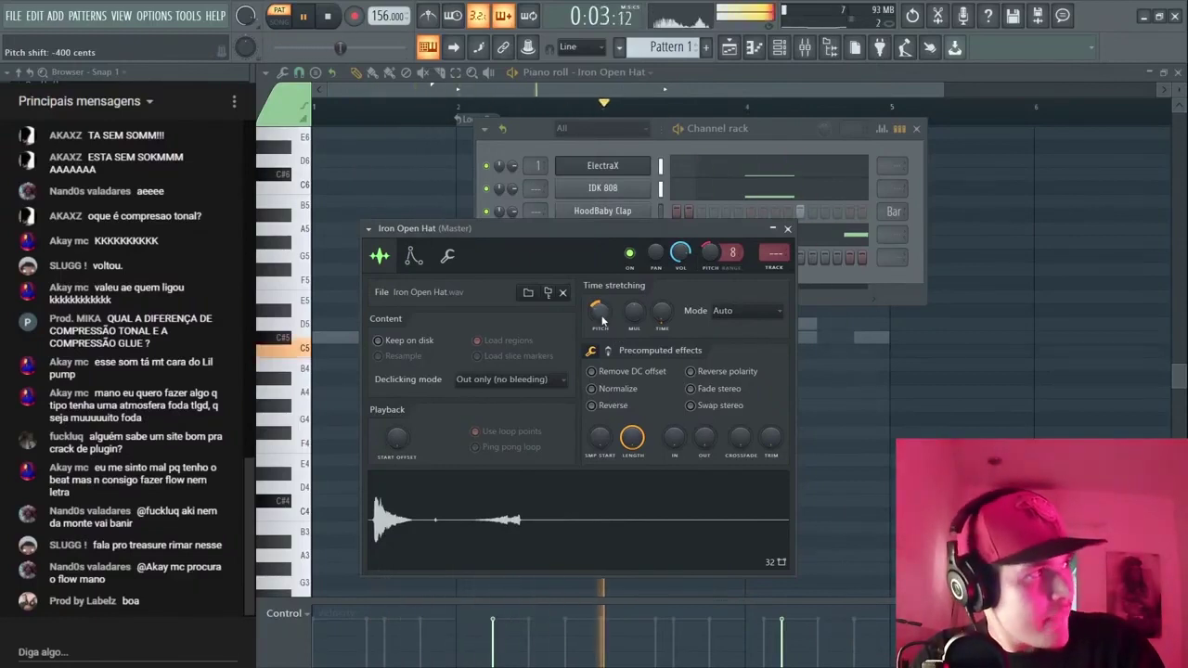
pyautogui.click(776, 230)
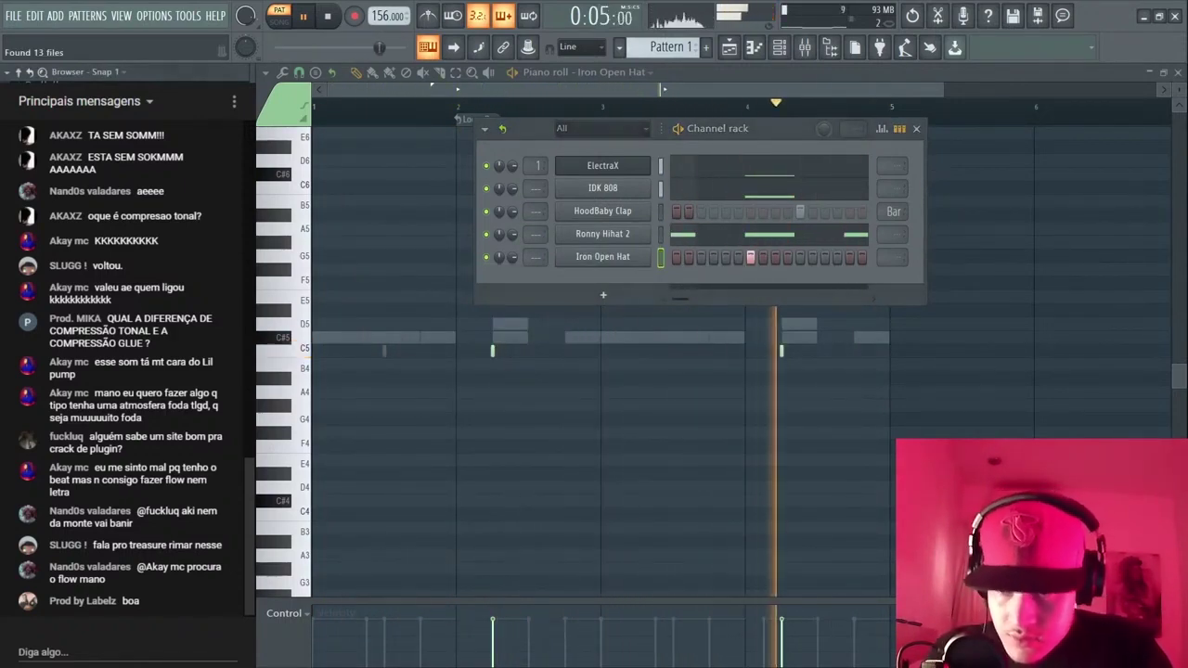
pyautogui.press('space')
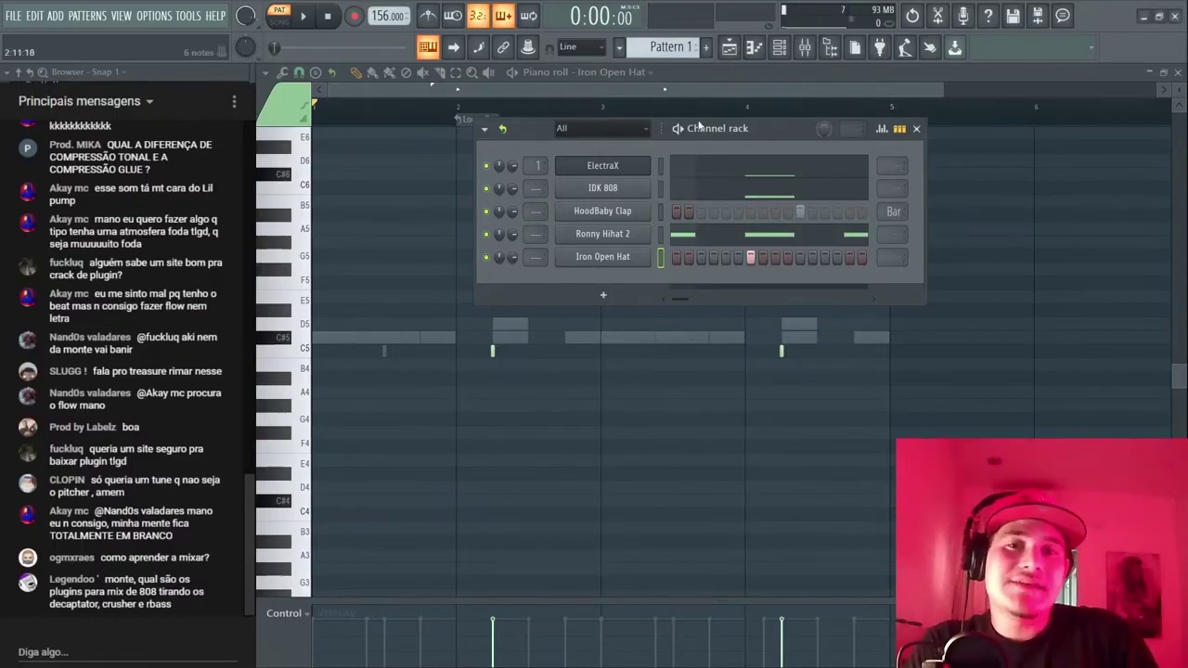
# - Audition the IDK 808 sample on its own and within the playing pattern
pyautogui.click(610, 195)
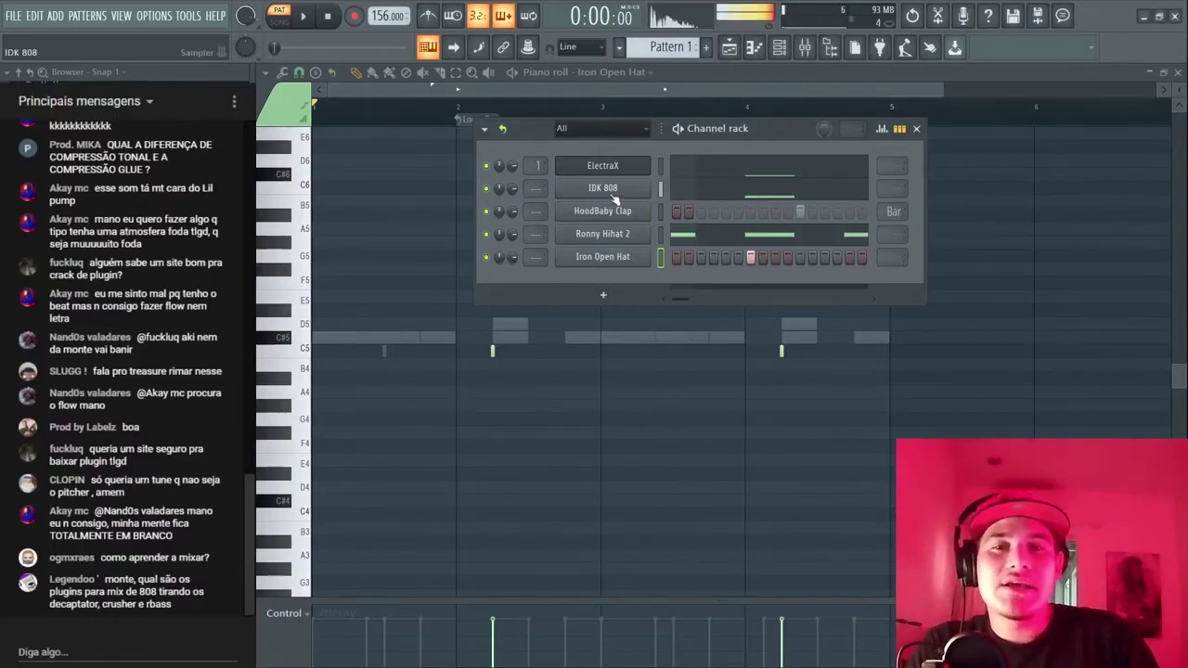
pyautogui.press('space')
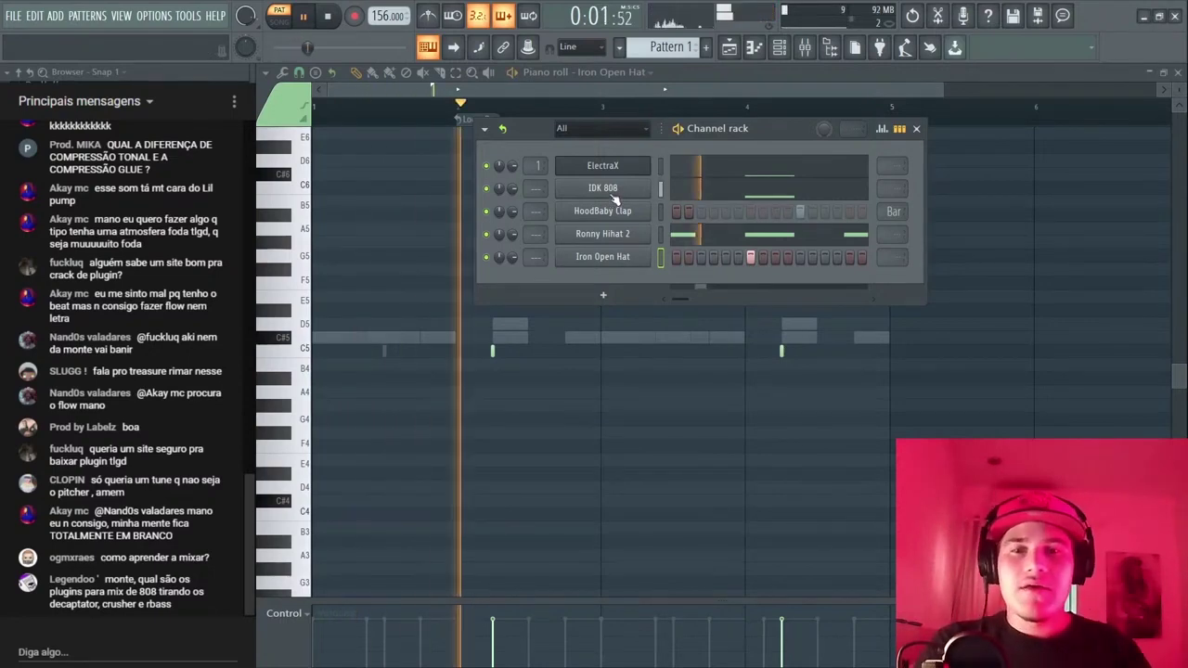
pyautogui.press('space')
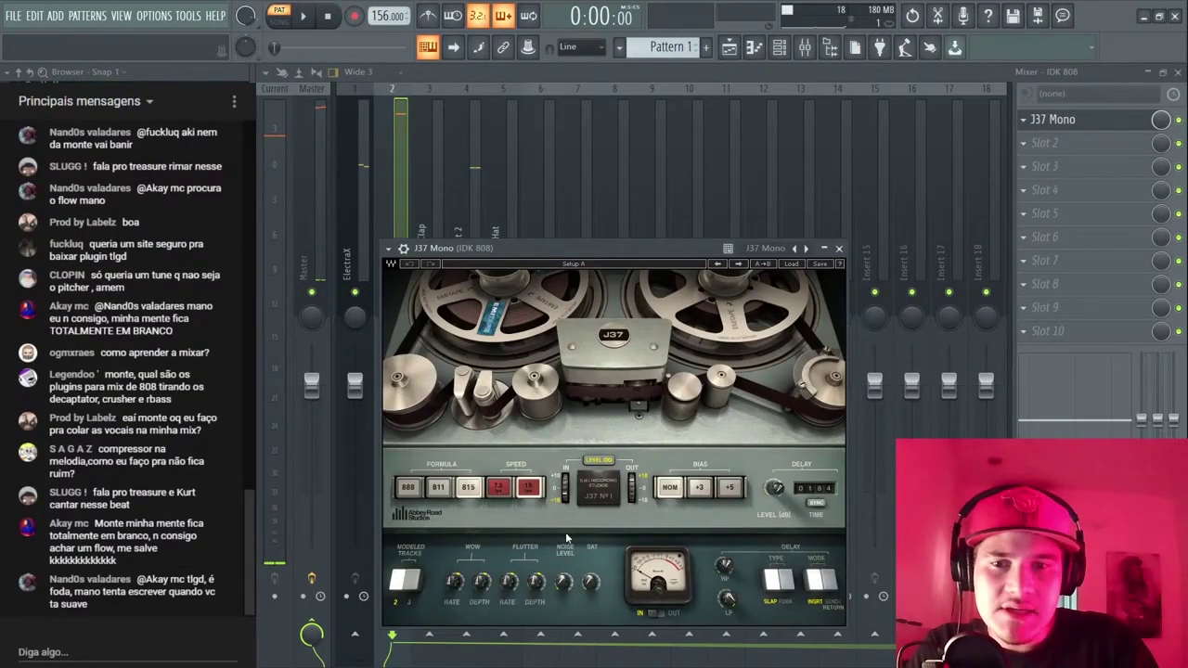
# - Lower the J37 Mono input level on the IDK 808 track and reduce the ElectraX mixer track volume to about -6.6 dB
pyautogui.press('space')
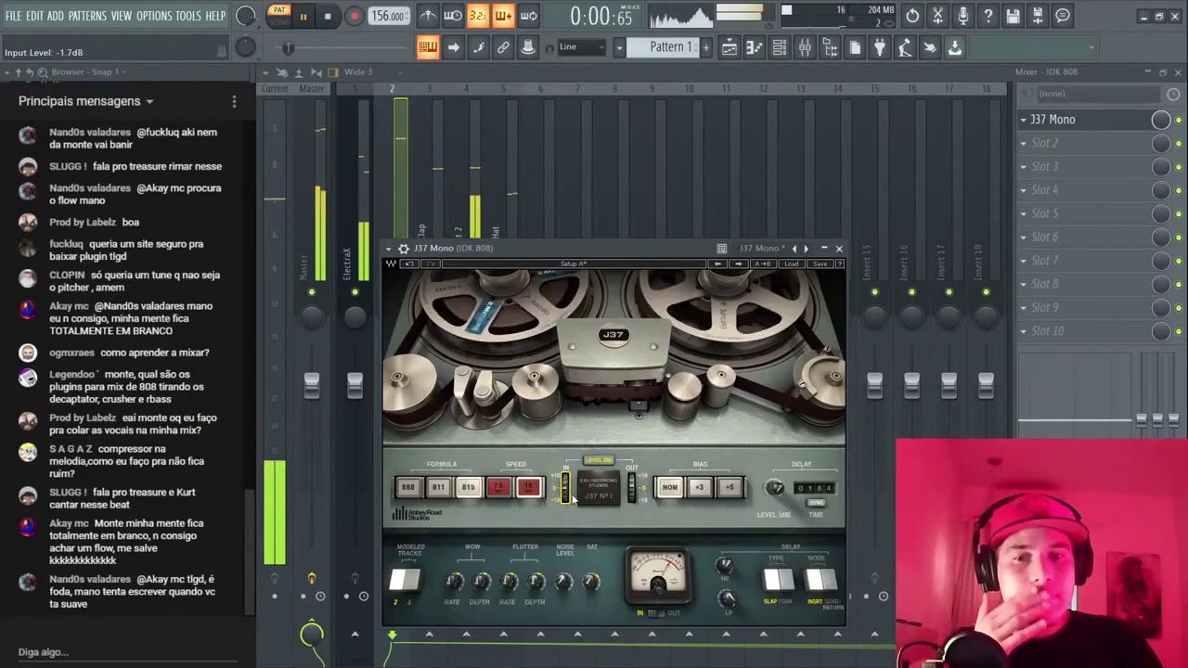
pyautogui.moveTo(565, 486); pyautogui.dragTo(569, 503)
pyautogui.click(361, 172)
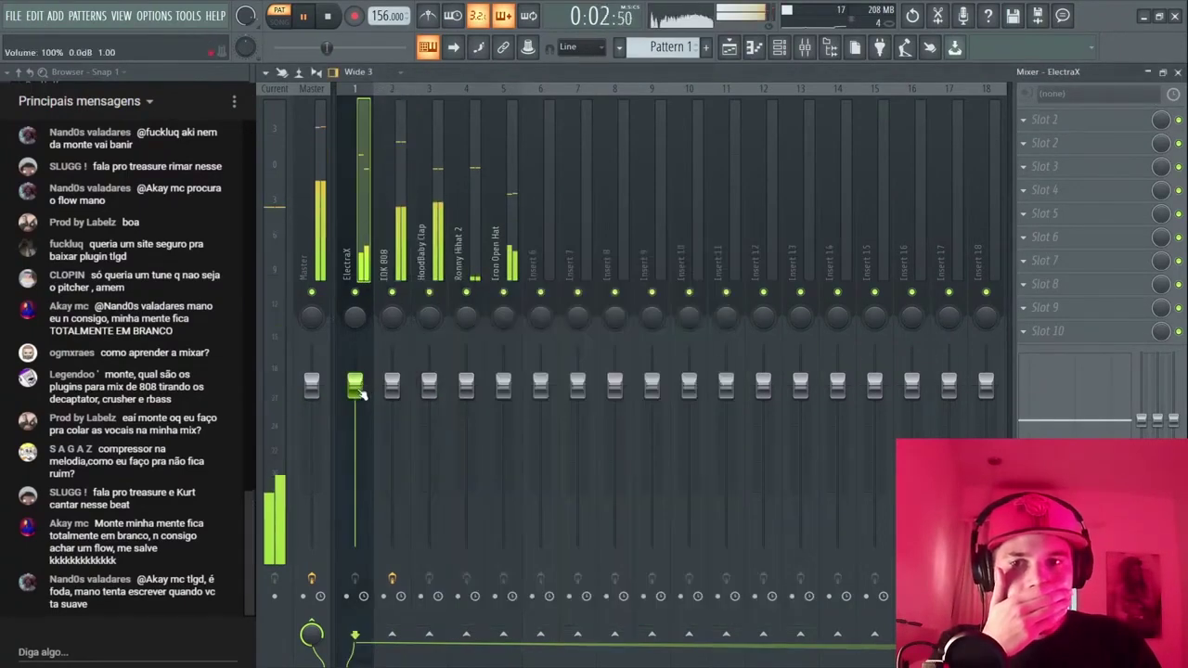
pyautogui.moveTo(354, 384); pyautogui.dragTo(362, 435)
# - Replace J37 Mono on the IDK 808 mixer track with RBass Mono, setting Intensity to 24.0 dB and Freq to 223 Hz
pyautogui.click(398, 234)
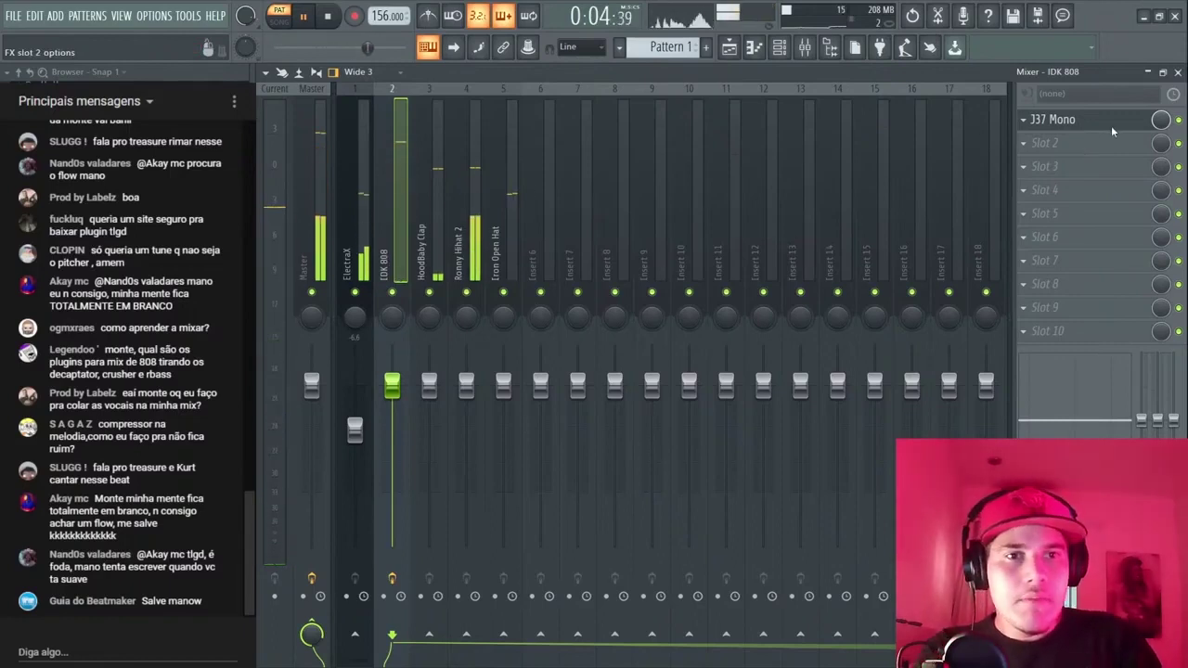
pyautogui.press('space')
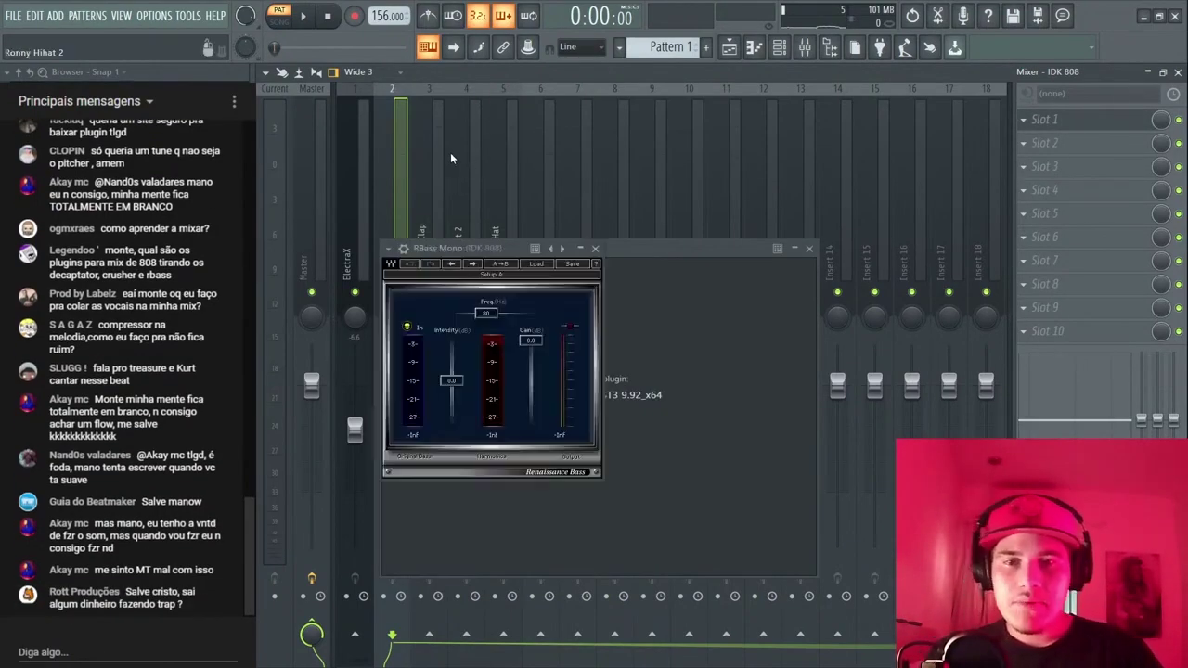
pyautogui.moveTo(677, 390); pyautogui.dragTo(677, 342)
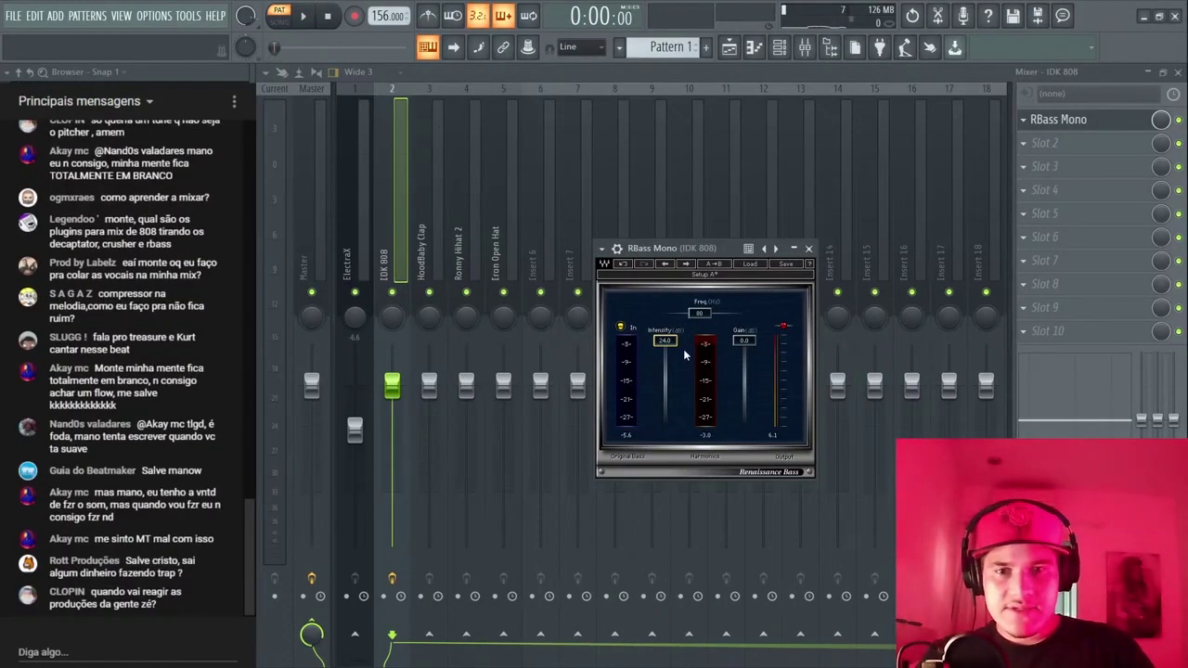
pyautogui.moveTo(700, 313); pyautogui.dragTo(729, 312)
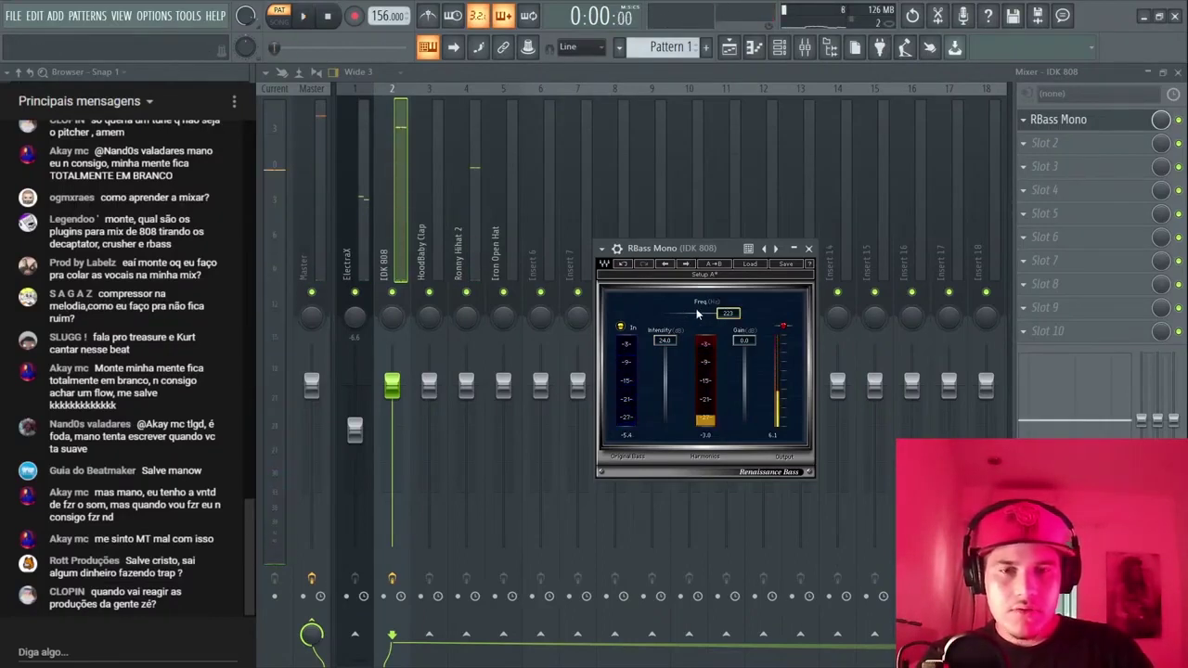
# - Reopen RBass Mono from the IDK 808 mixer track and audition its effect during playback
pyautogui.moveTo(687, 250); pyautogui.dragTo(645, 194)
pyautogui.click(650, 167)
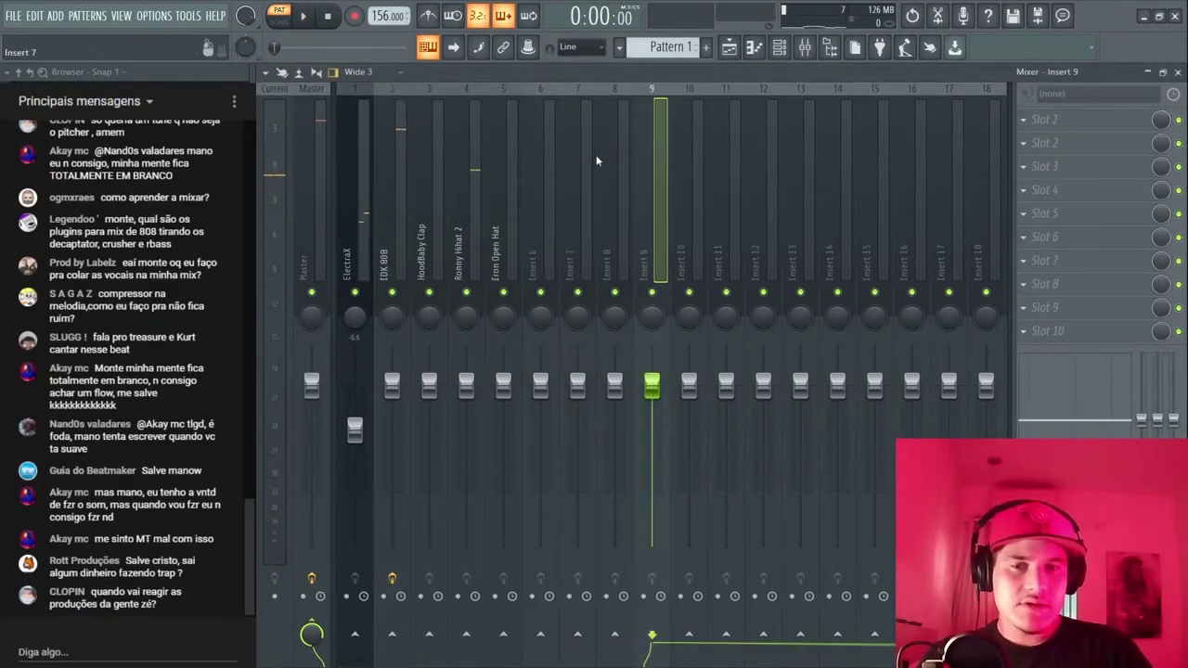
pyautogui.click(458, 168)
pyautogui.click(394, 172)
pyautogui.click(1058, 118)
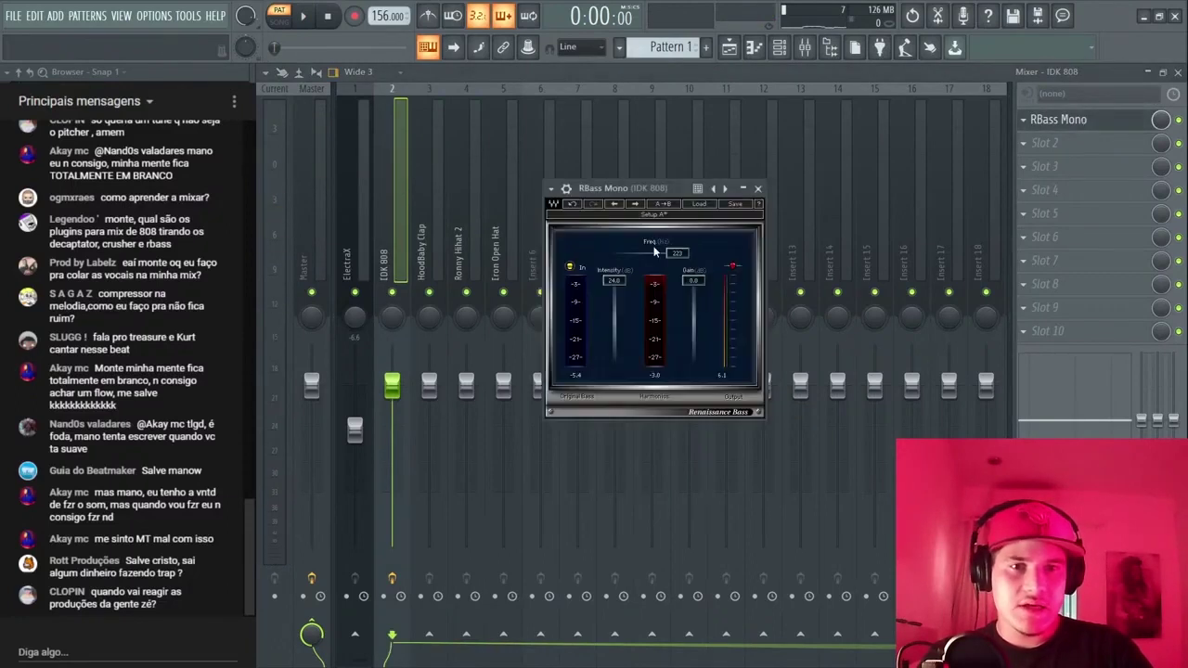
pyautogui.press('space')
pyautogui.press('space')
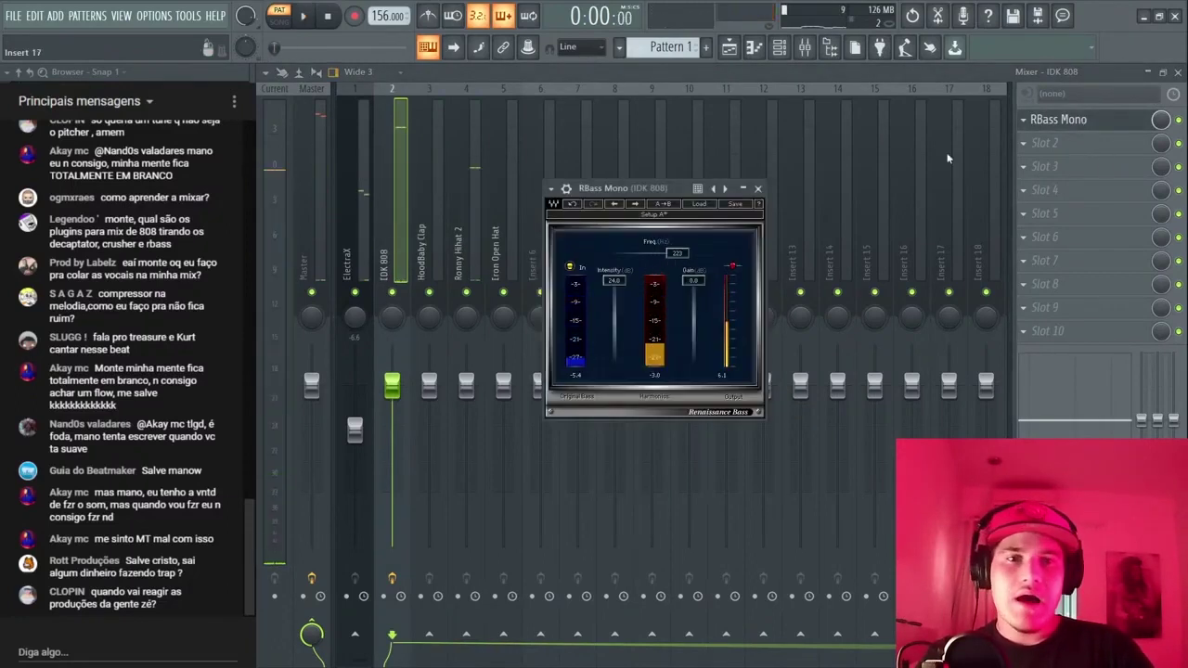
pyautogui.click(1034, 121)
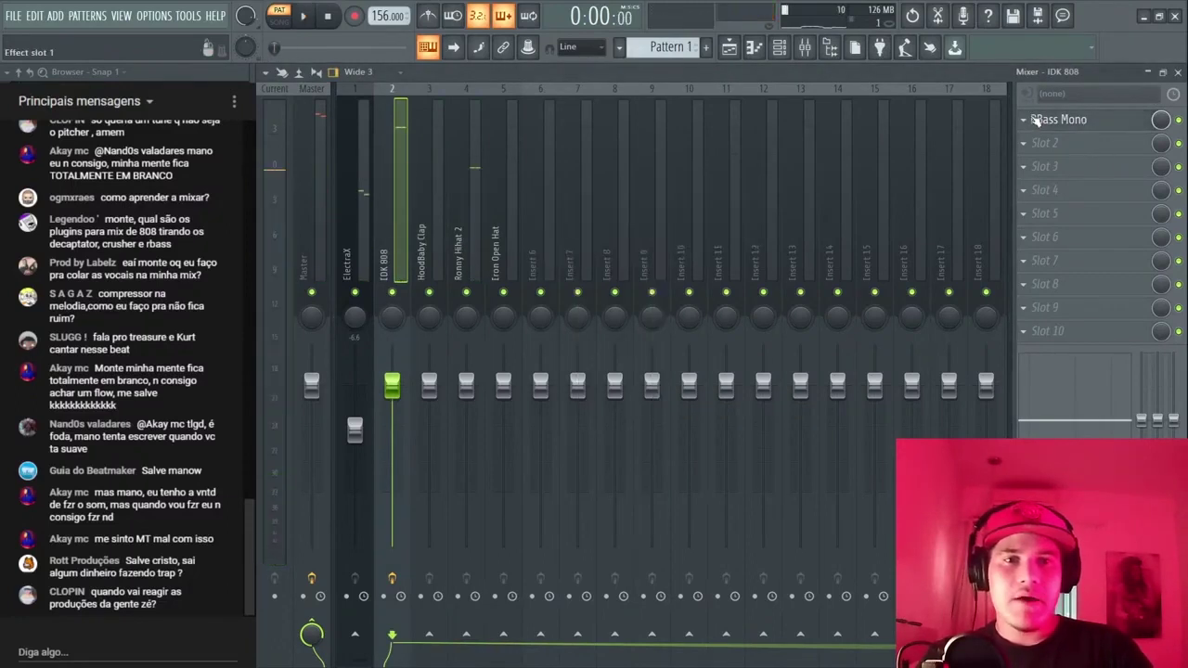
# - Remove RBass Mono from the IDK 808 track and try Fruity Parametric EQ 2 and PAZ Analyzer Stereo in its first effect slot
pyautogui.click(684, 394)
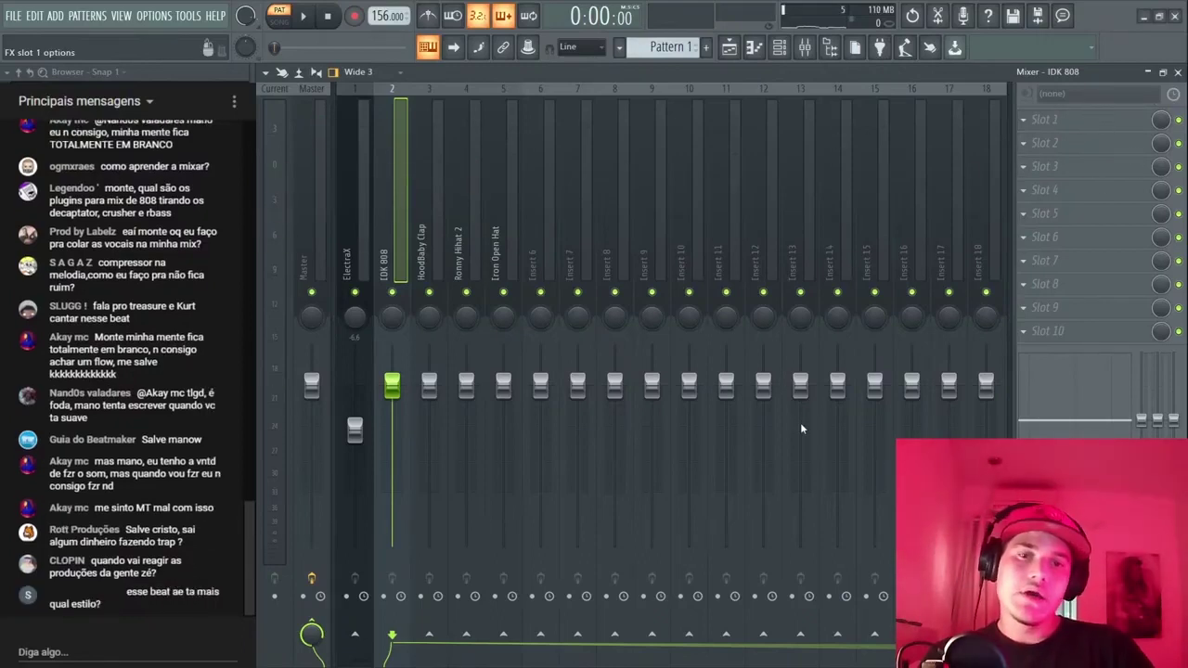
pyautogui.click(828, 414)
pyautogui.click(1039, 122)
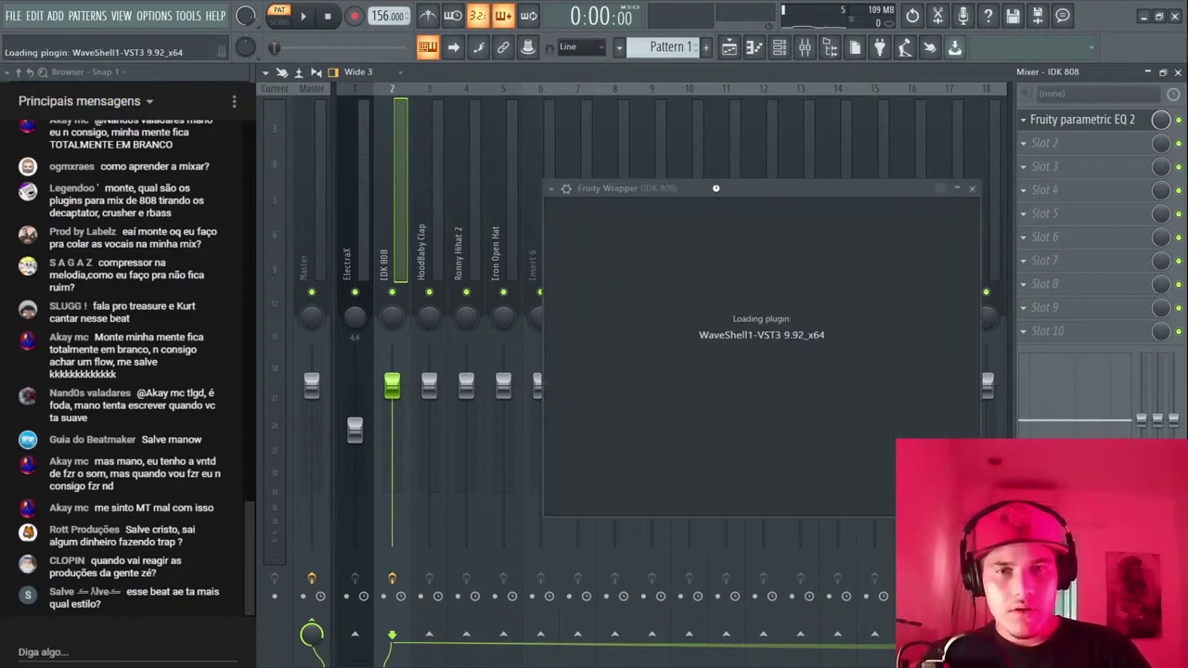
pyautogui.moveTo(696, 188); pyautogui.dragTo(683, 190)
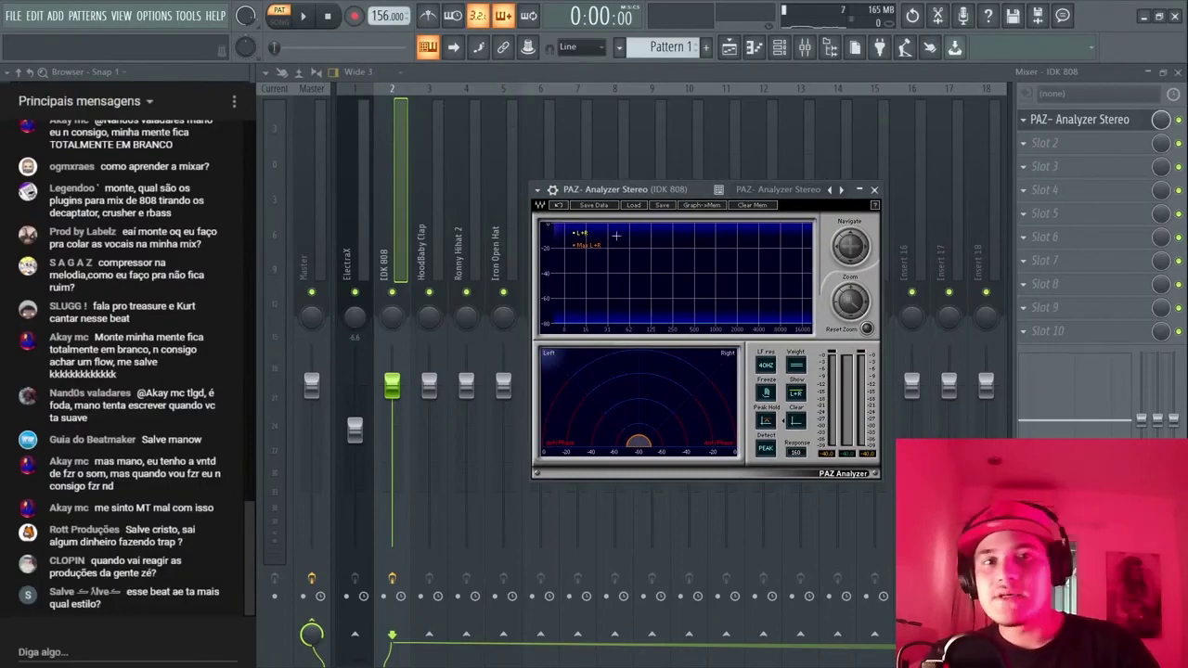
# - Use Fruity Parametric EQ 2 instead of PAZ Analyzer in the IDK 808 track's first slot and examine the 808's low frequencies
pyautogui.press('space')
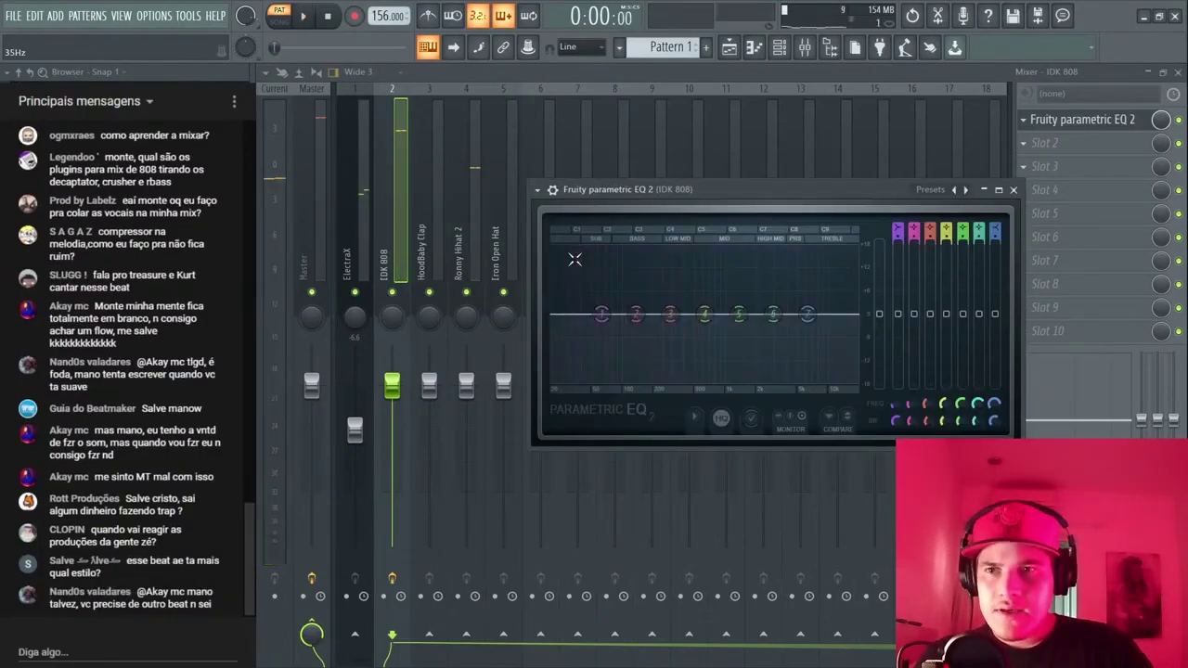
pyautogui.click(1012, 189)
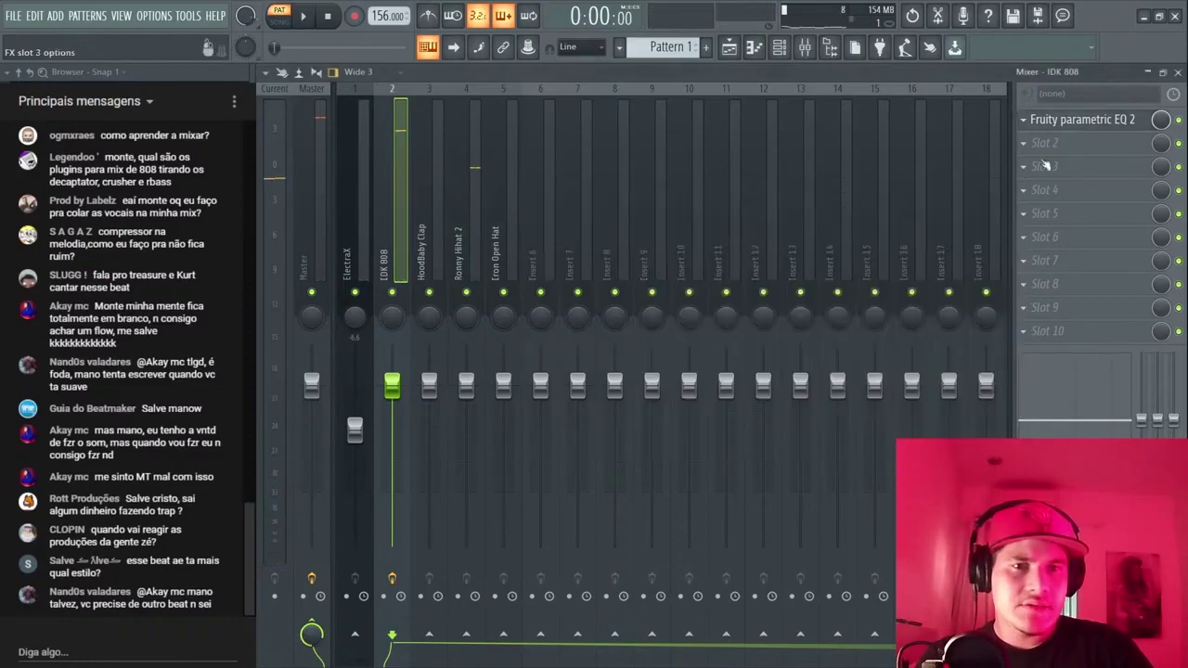
pyautogui.click(1084, 119)
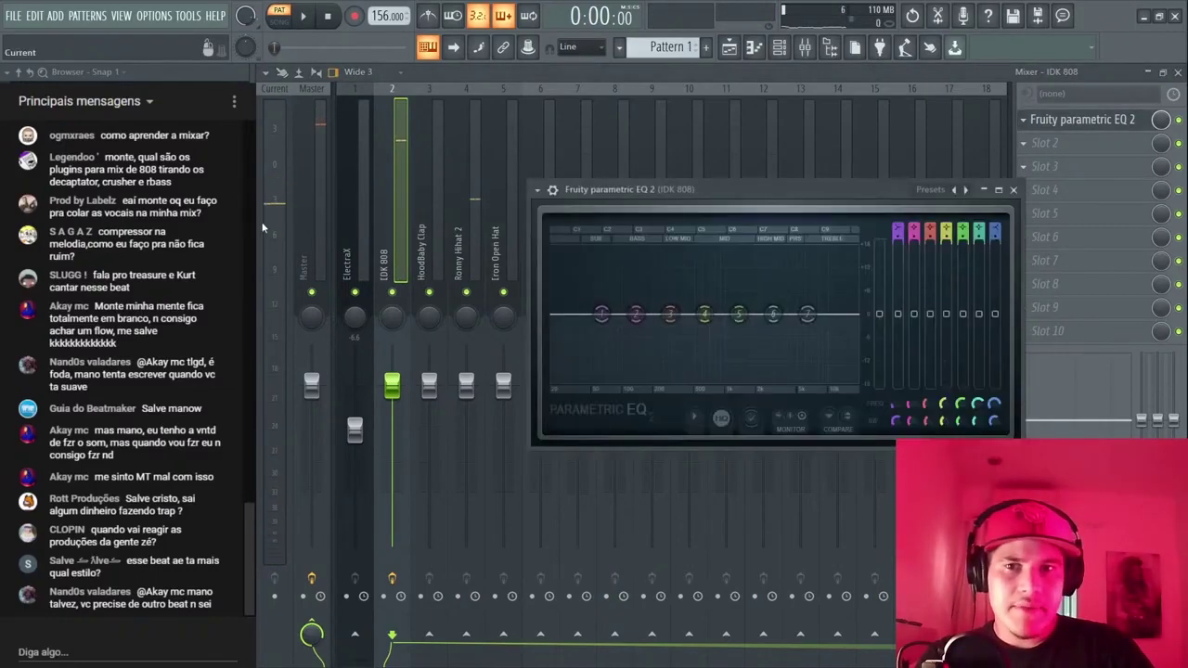
pyautogui.click(1013, 190)
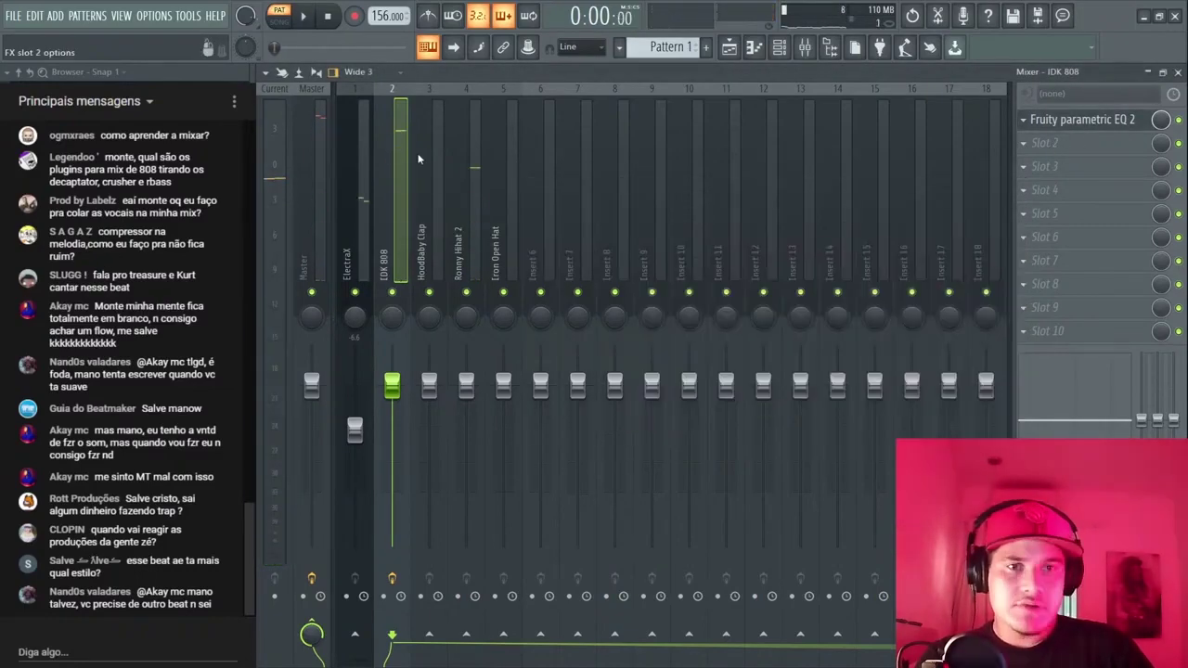
# - Load RBass Mono in the IDK 808 track's second effect slot and set its Freq to 35 Hz
pyautogui.click(544, 502)
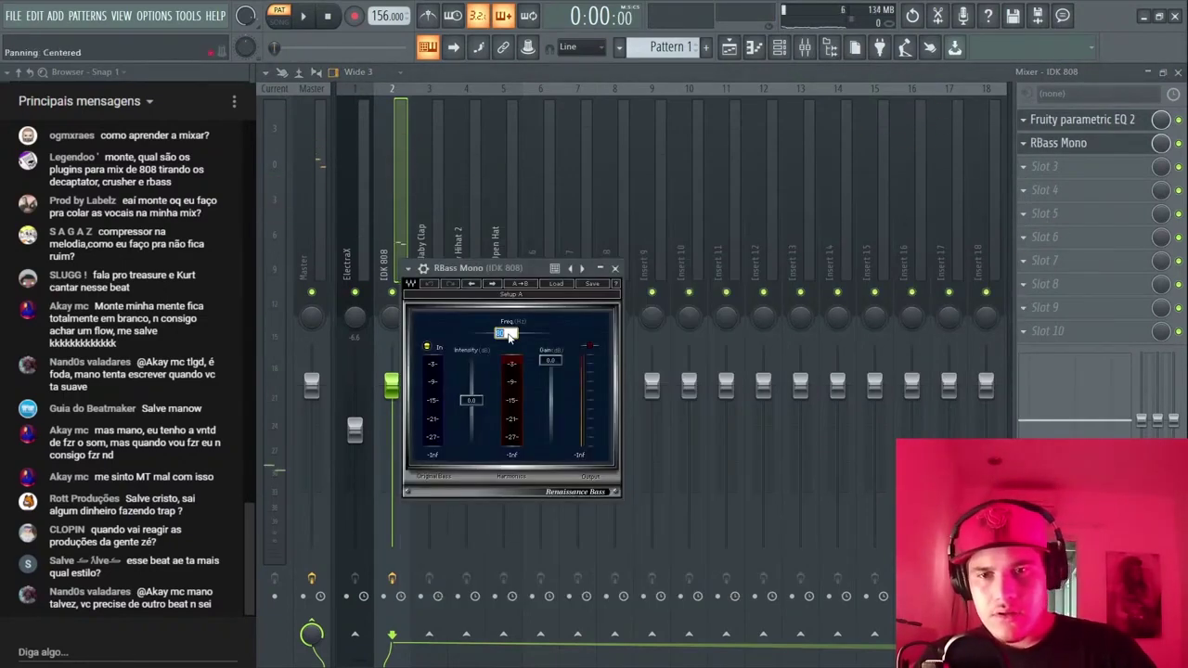
pyautogui.write('35')
pyautogui.press('Return')
pyautogui.press('space')
pyautogui.press('space')
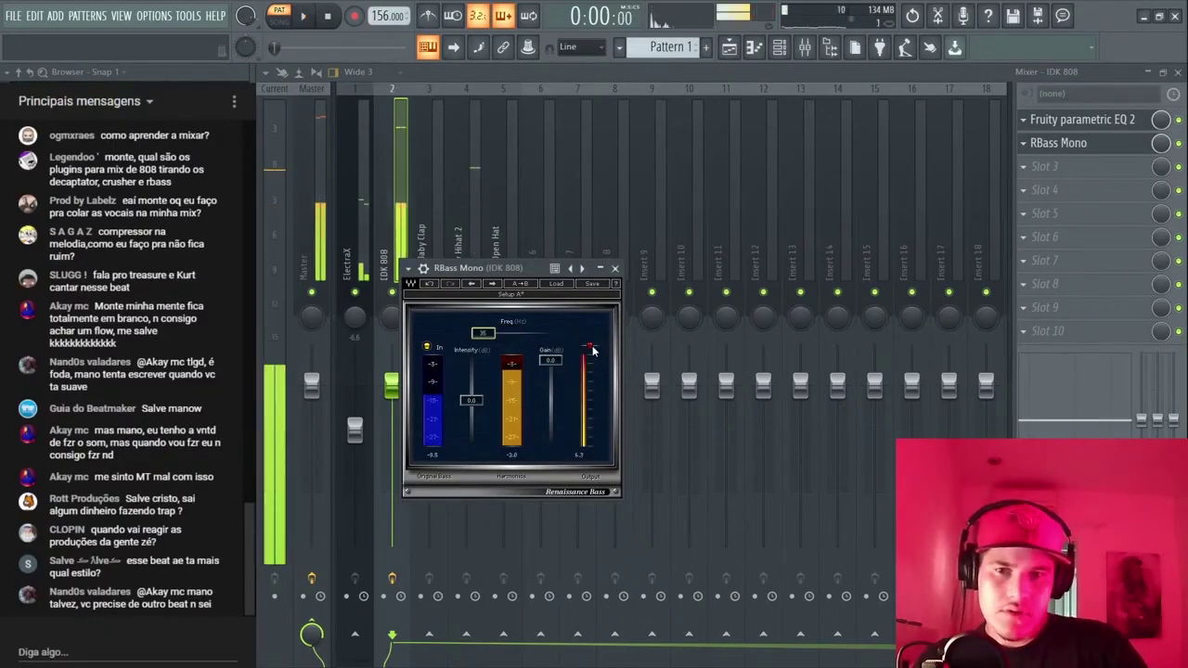
# - Set the RBass Mono Intensity to -17.4 dB and play the pattern repeatedly to judge the 808
pyautogui.moveTo(468, 408)
pyautogui.mouseDown()
pyautogui.moveTo(447, 429)
pyautogui.moveTo(476, 421)
pyautogui.moveTo(472, 430)
pyautogui.mouseUp()
pyautogui.press('space')
pyautogui.press('space')
pyautogui.press('space')
pyautogui.press('space')
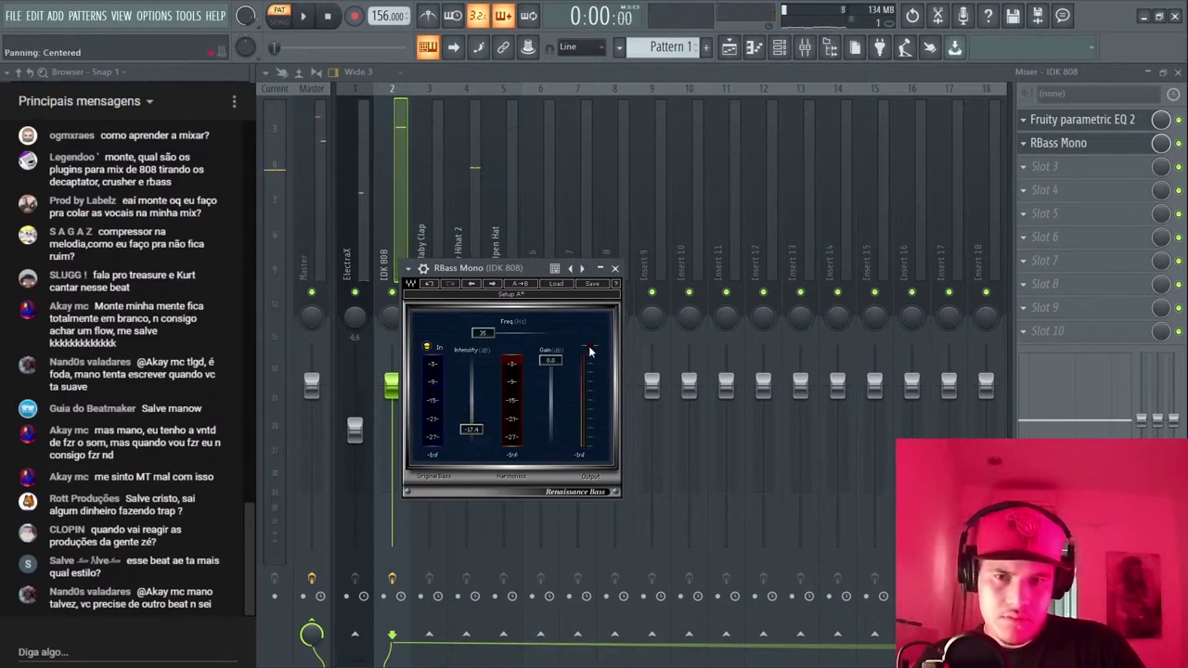
pyautogui.press('space')
pyautogui.press('space')
# - Lower the IDK 808 channel volume to 42% and check it in playback
pyautogui.click(778, 48)
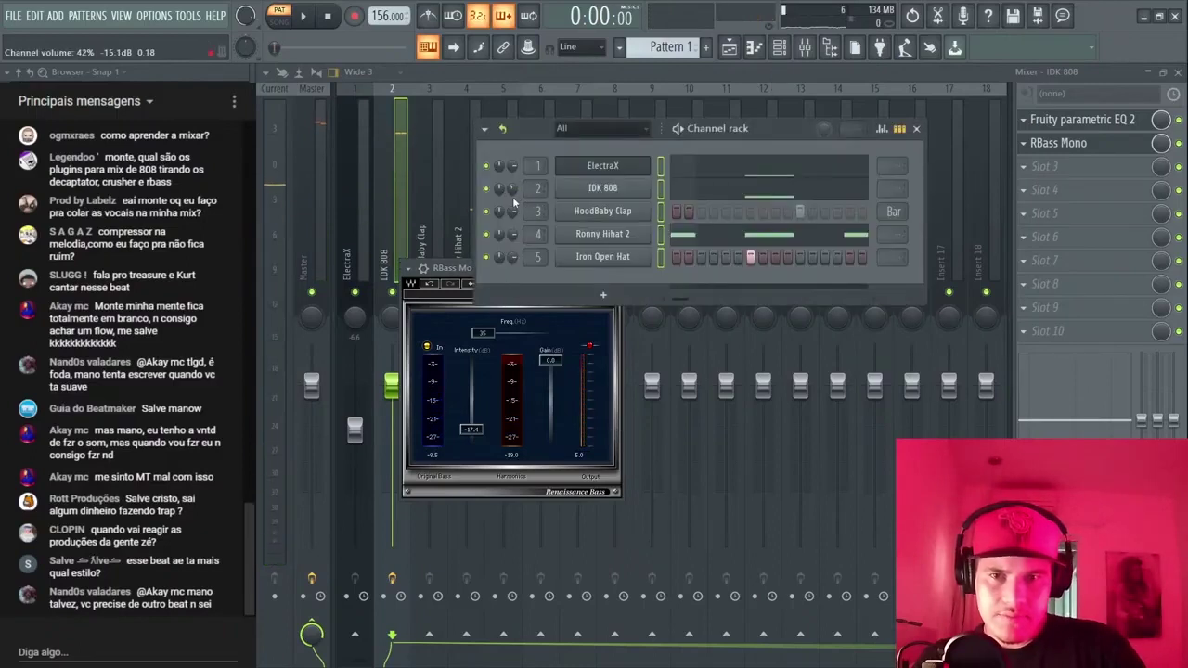
pyautogui.press('space')
pyautogui.press('space')
# - Set the RBass Mono Intensity to -7.3 dB, check the 808 in playback and close the effect window
pyautogui.moveTo(472, 429); pyautogui.dragTo(471, 422)
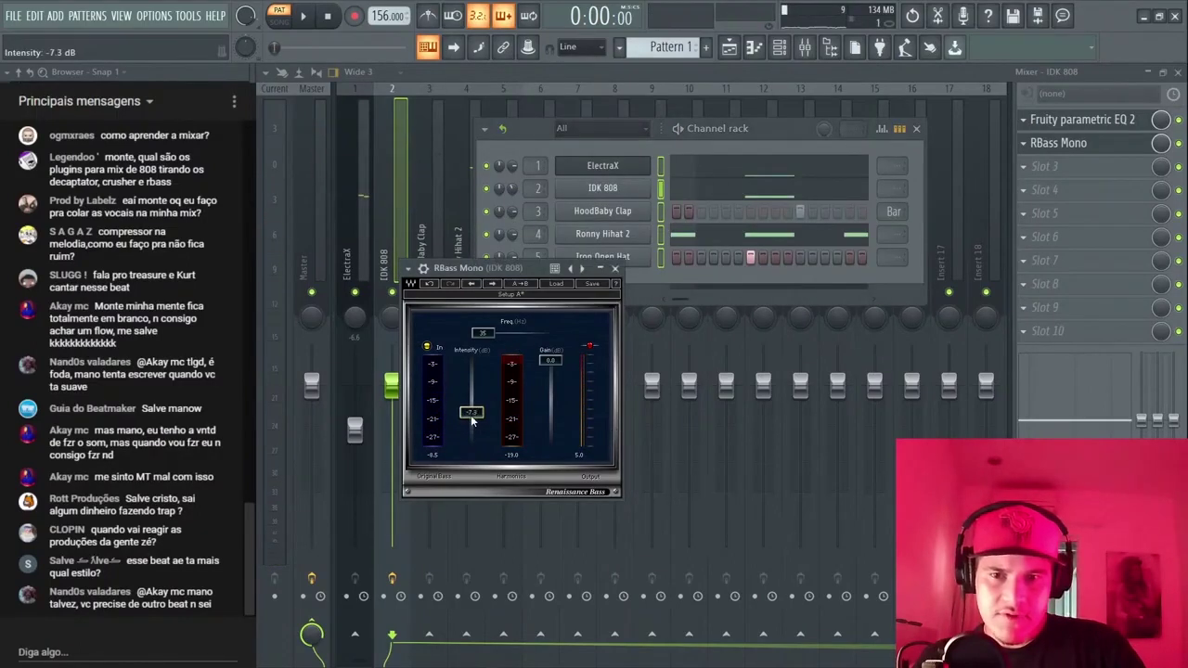
pyautogui.press('space')
pyautogui.press('space')
pyautogui.press('space')
pyautogui.press('space')
pyautogui.click(531, 212)
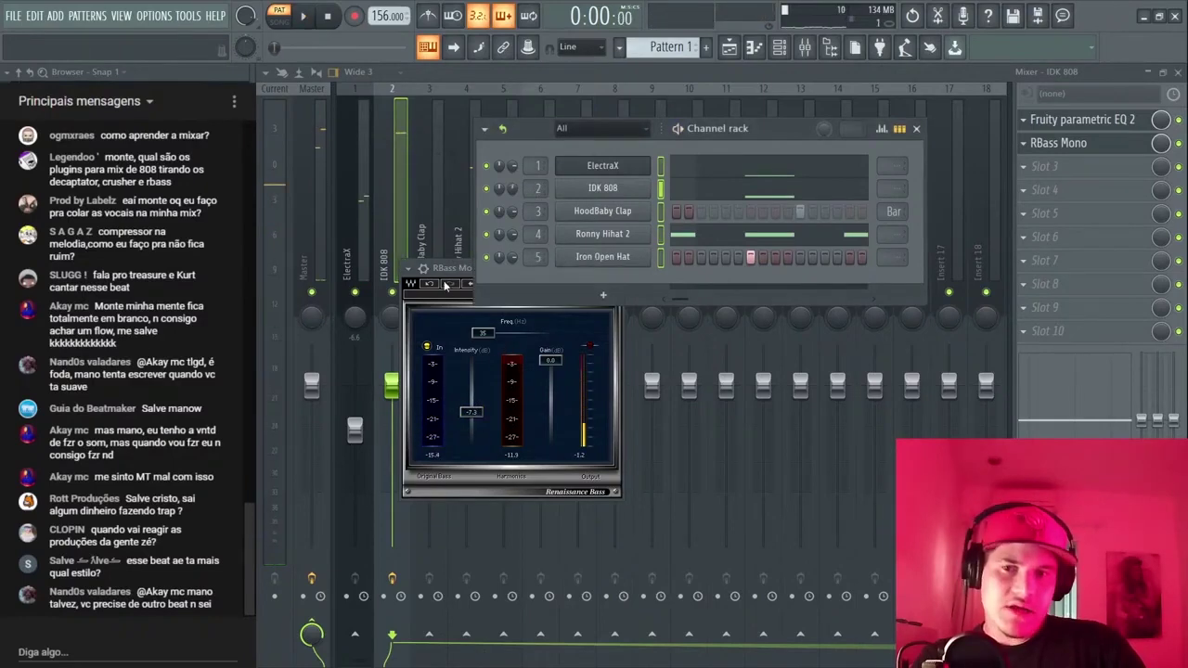
pyautogui.click(444, 282)
pyautogui.click(614, 267)
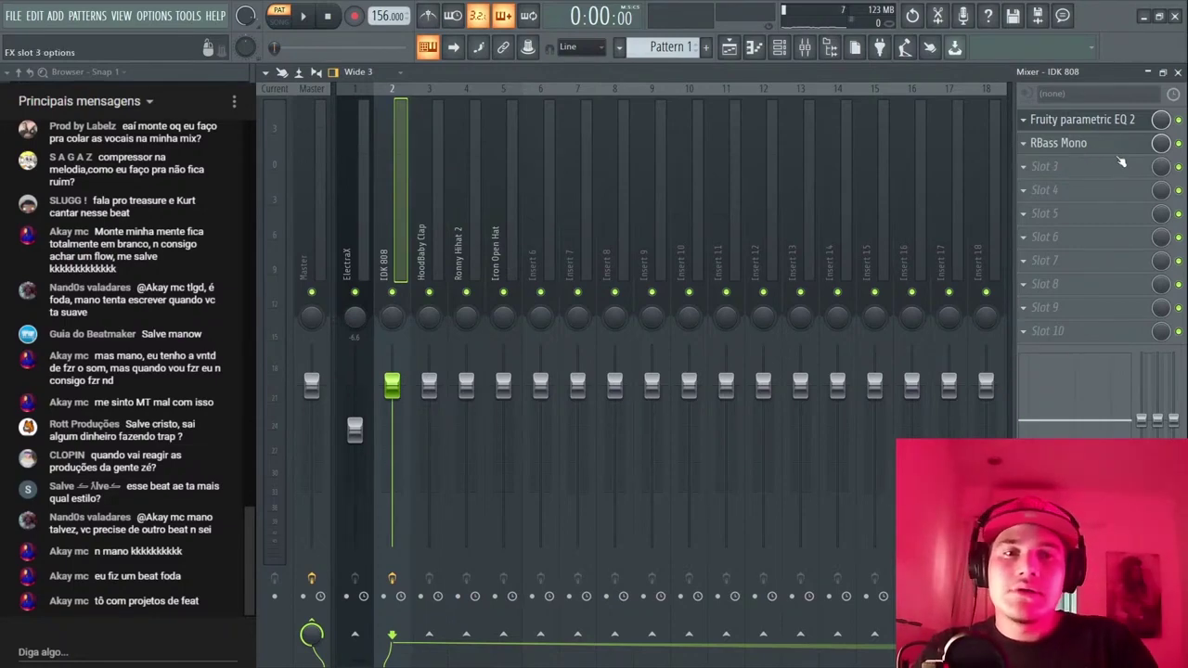
# - Set the RBass Mono Gain on the IDK 808 track to -4.5 dB and check the 808 in playback
pyautogui.press('space')
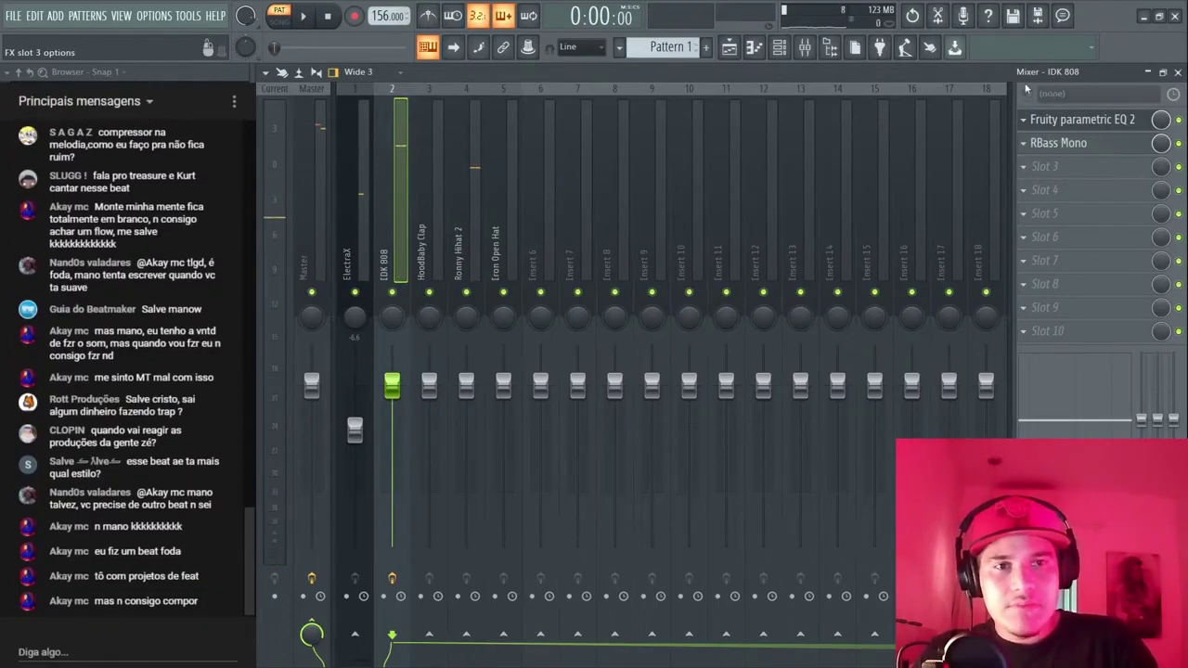
pyautogui.click(1083, 143)
pyautogui.click(1082, 143)
pyautogui.click(1082, 145)
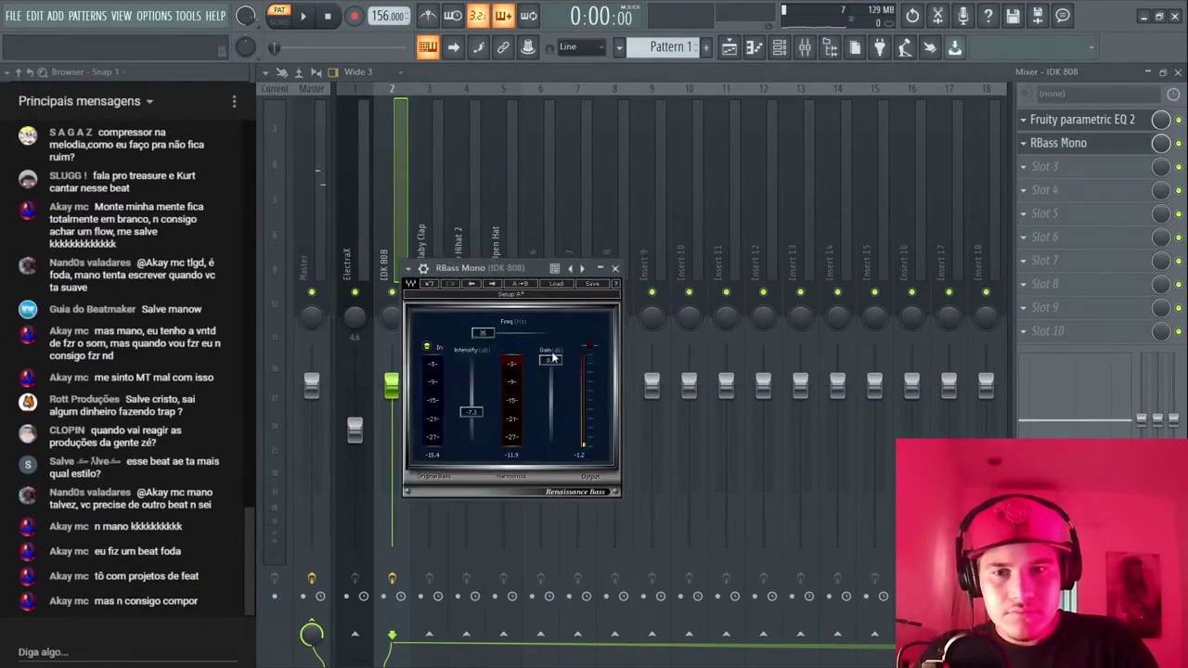
pyautogui.moveTo(552, 358)
pyautogui.mouseDown()
pyautogui.moveTo(555, 423)
pyautogui.moveTo(555, 372)
pyautogui.mouseUp()
pyautogui.press('space')
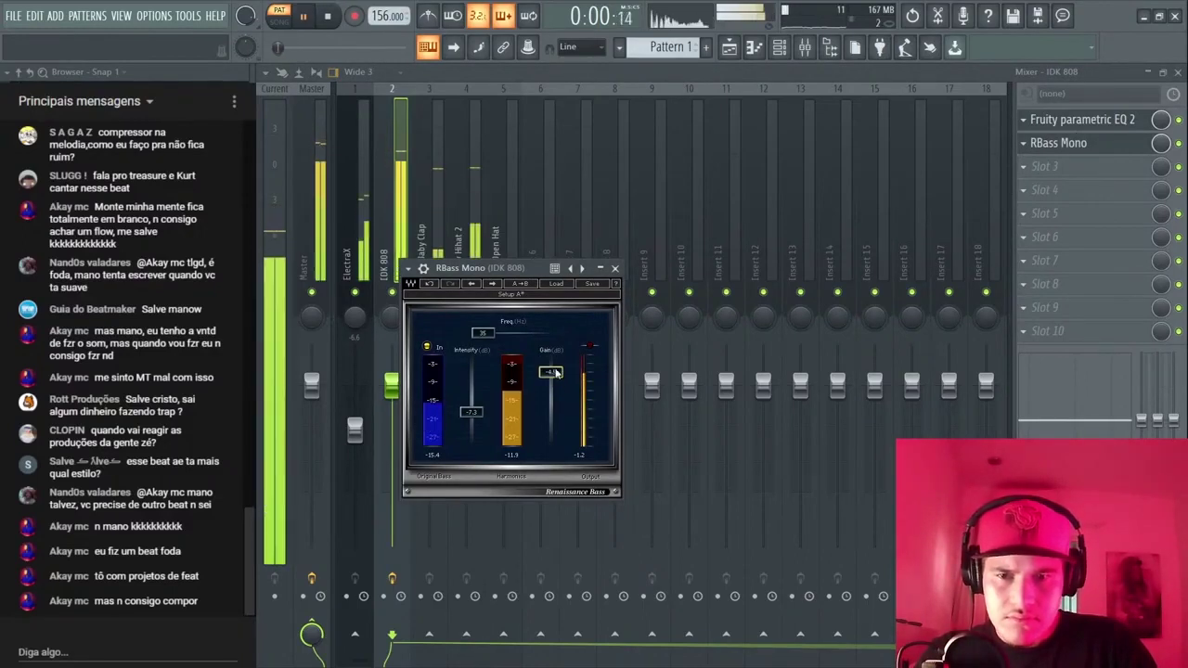
pyautogui.press('space')
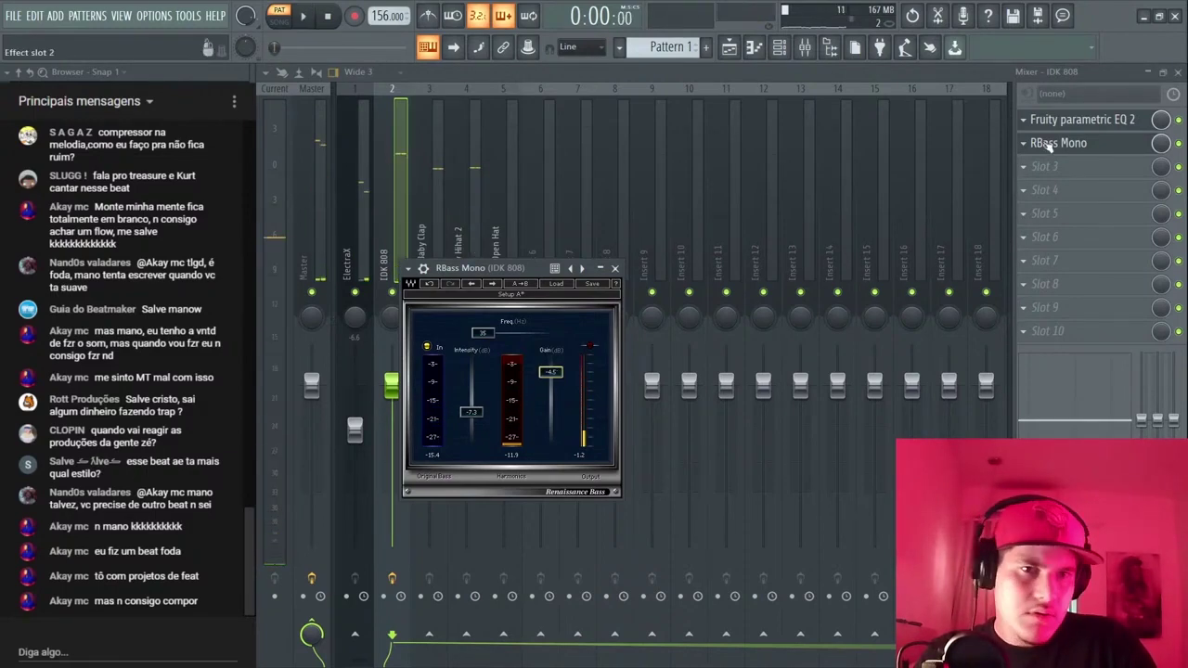
# - Close RBass Mono, load Scheps Omni Channel Mono in the IDK 808 track's third effect slot and go to its PRE saturation section
pyautogui.click(1049, 144)
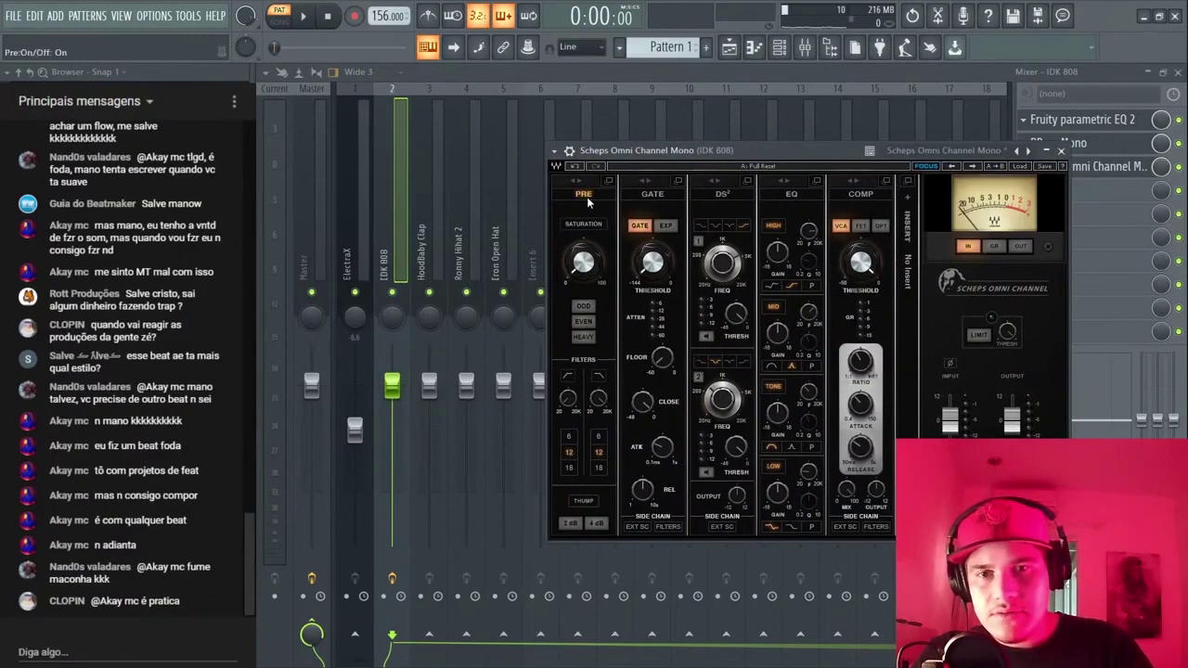
pyautogui.click(592, 224)
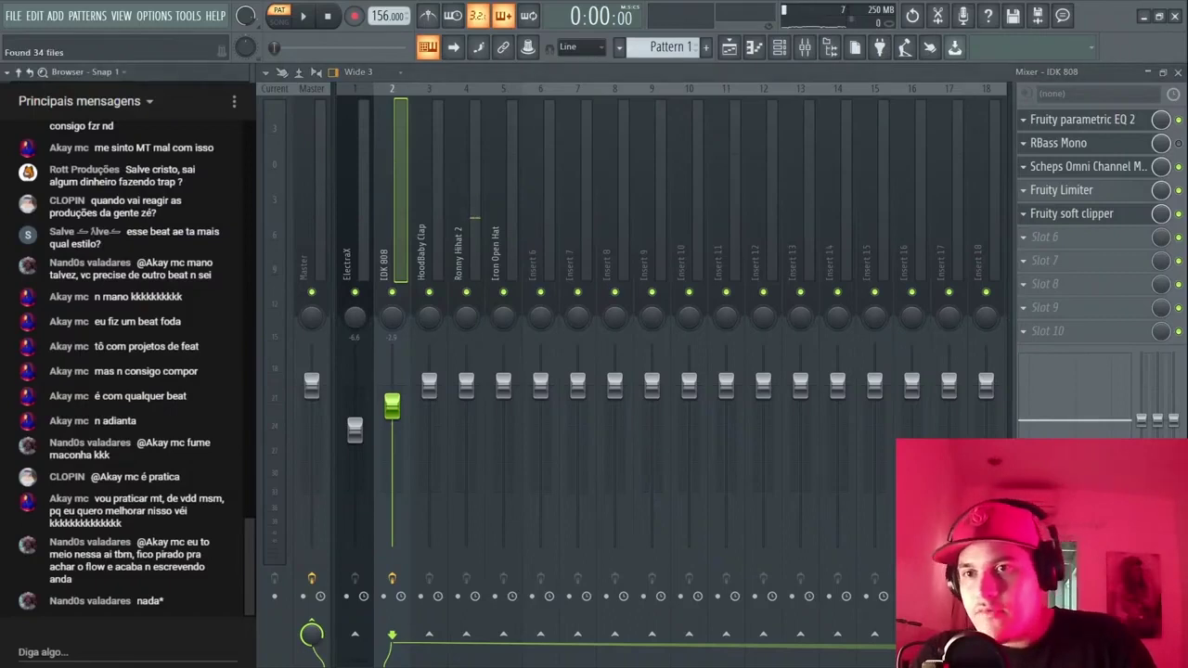
# - Reset the 808's mixer track to an empty state with a preset from the browser, and play the pattern to hear the 808 unprocessed
pyautogui.moveTo(261, 328); pyautogui.dragTo(389, 279)
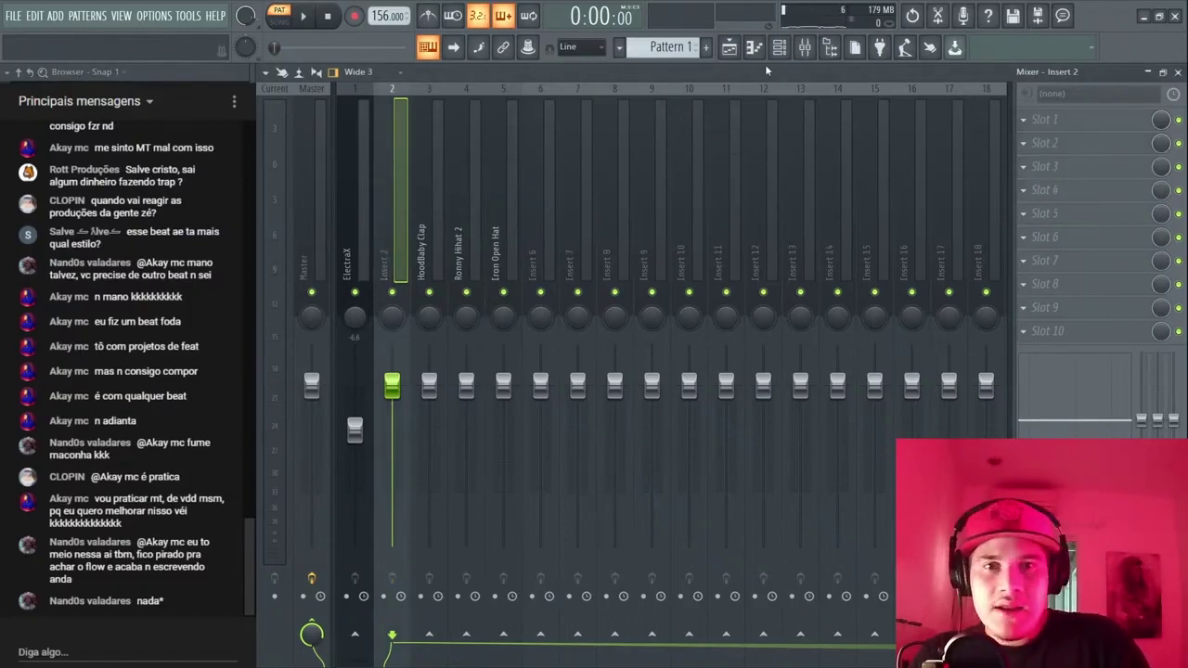
pyautogui.click(779, 48)
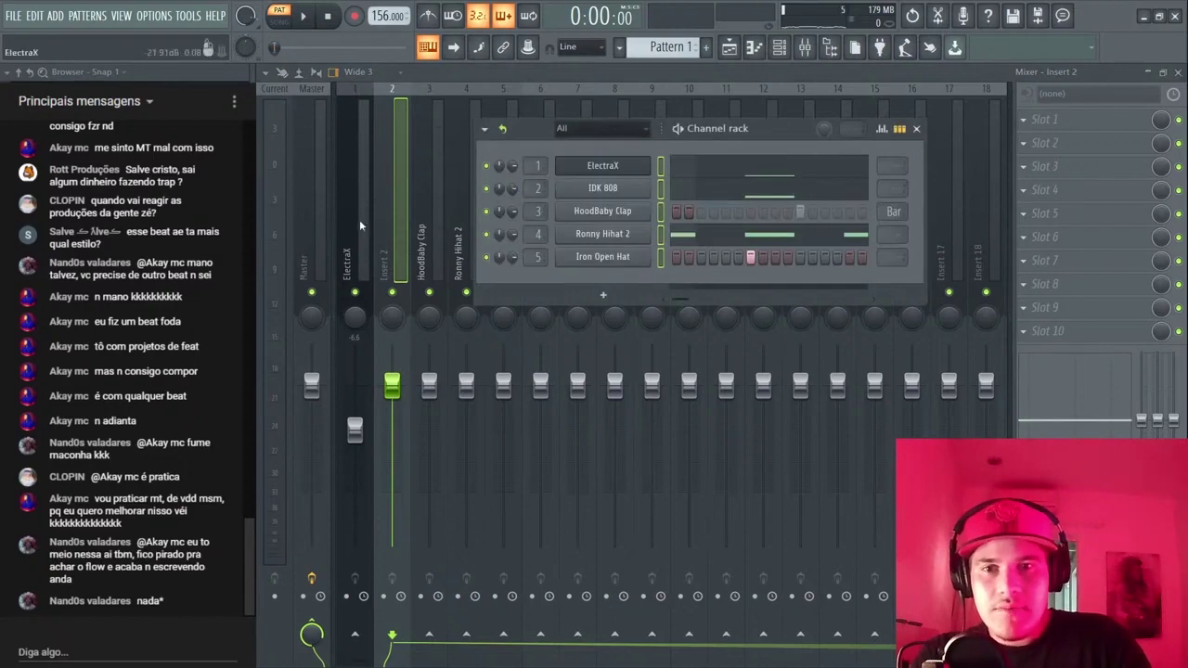
pyautogui.click(388, 220)
pyautogui.press('space')
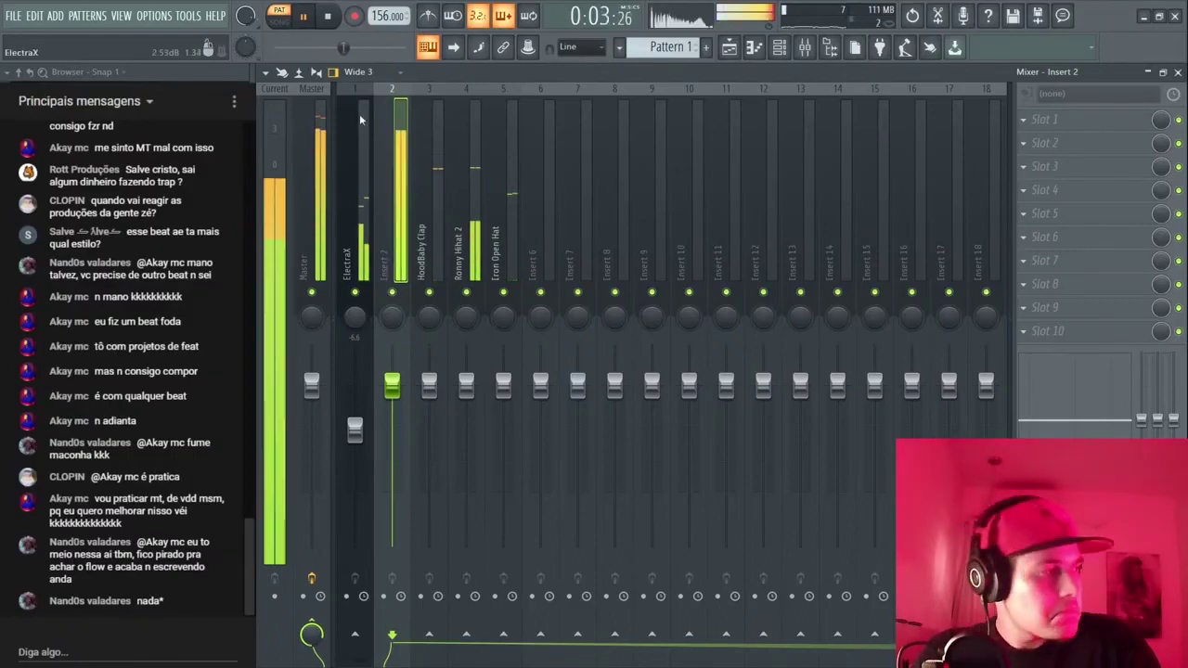
pyautogui.press('space')
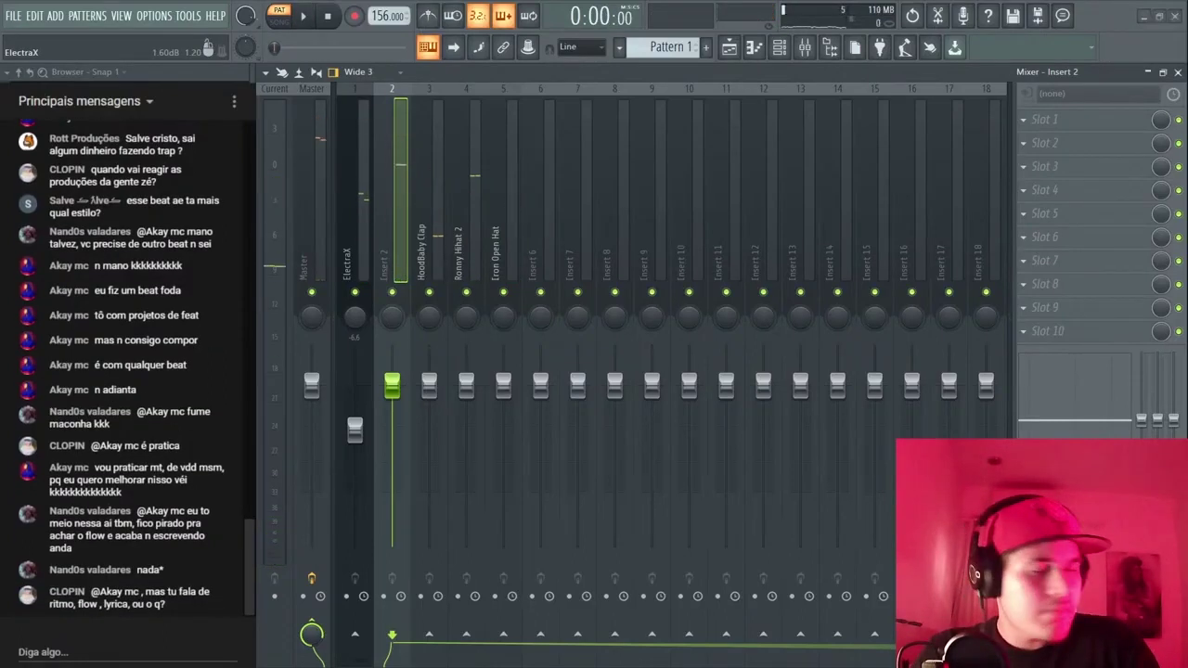